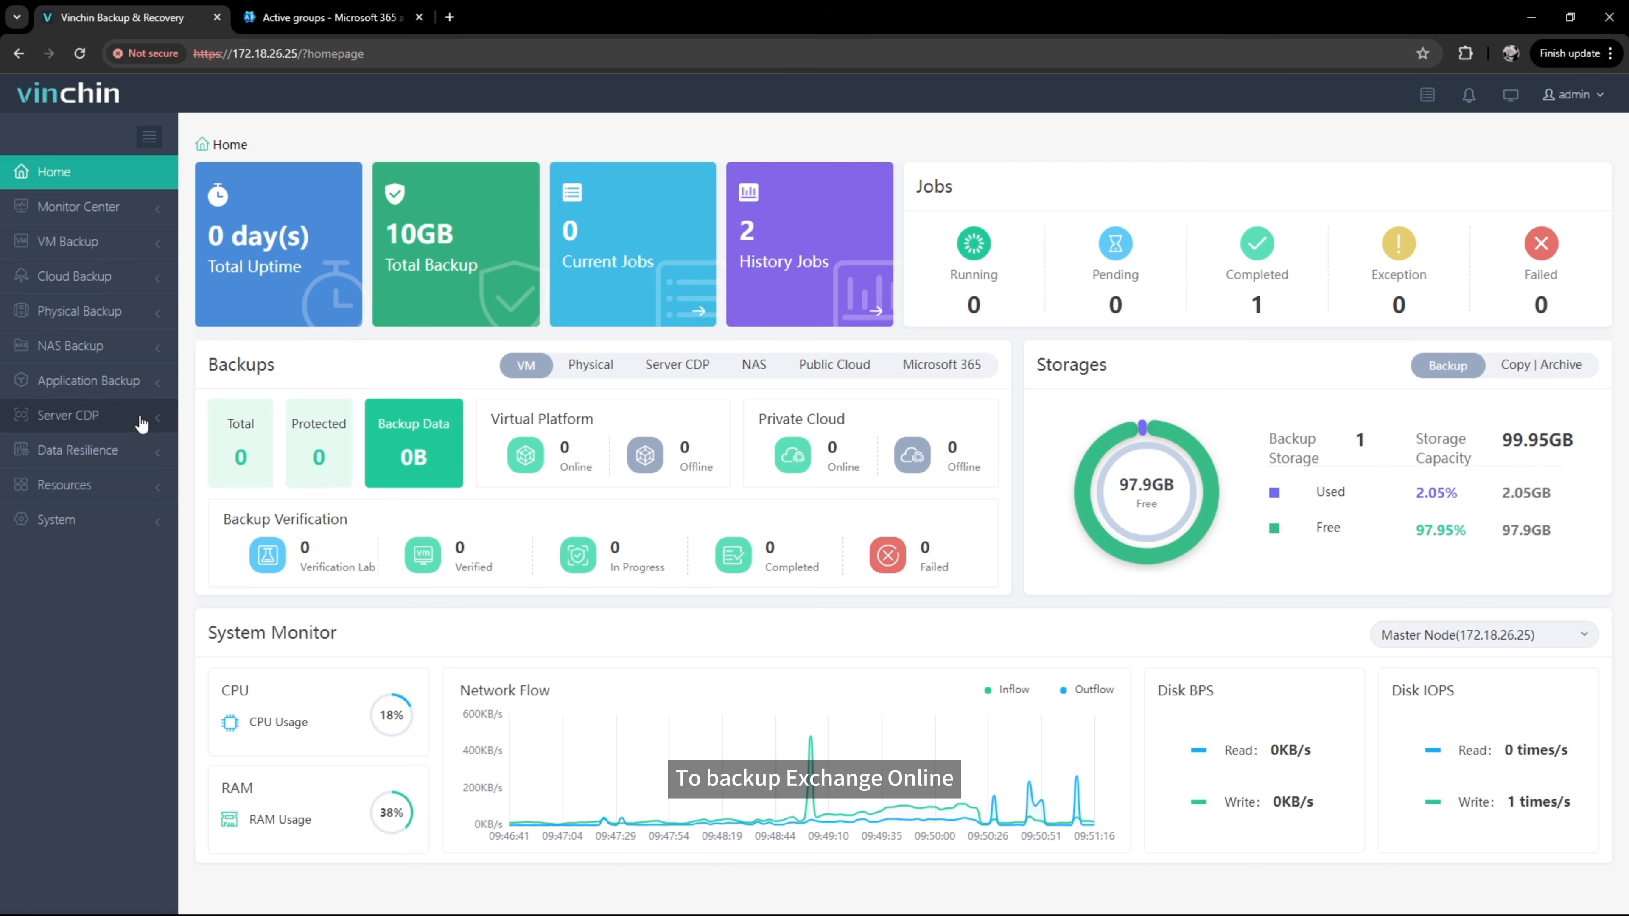
# Step: Expand Resources and open the M365 Organizations list, which is still empty
pyautogui.click(142, 499)
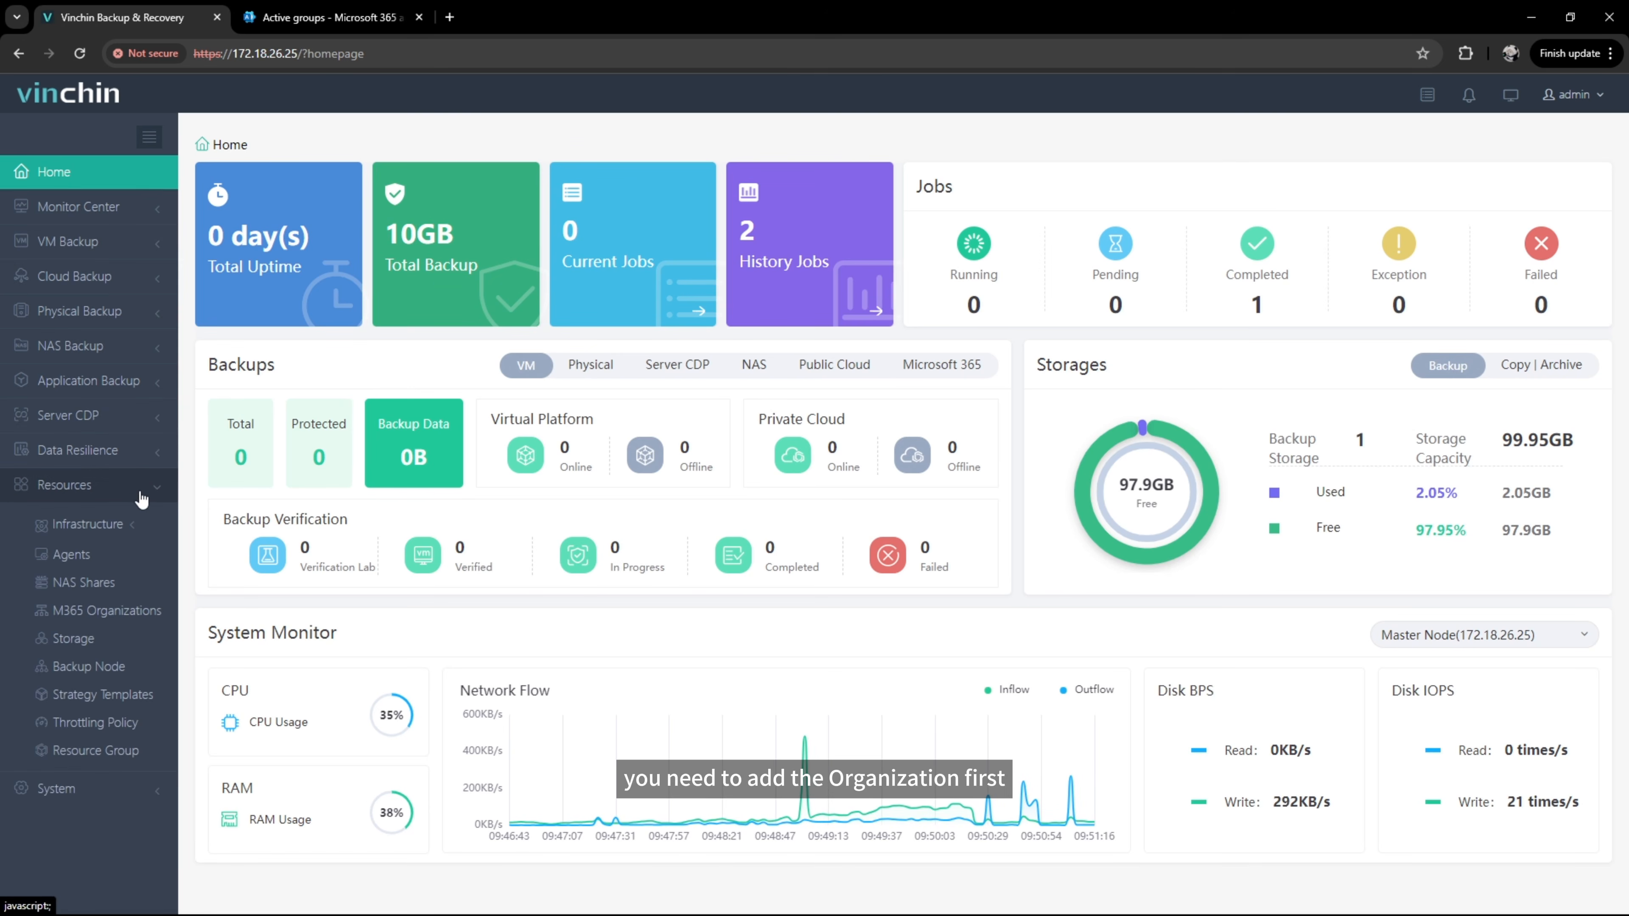
pyautogui.click(129, 619)
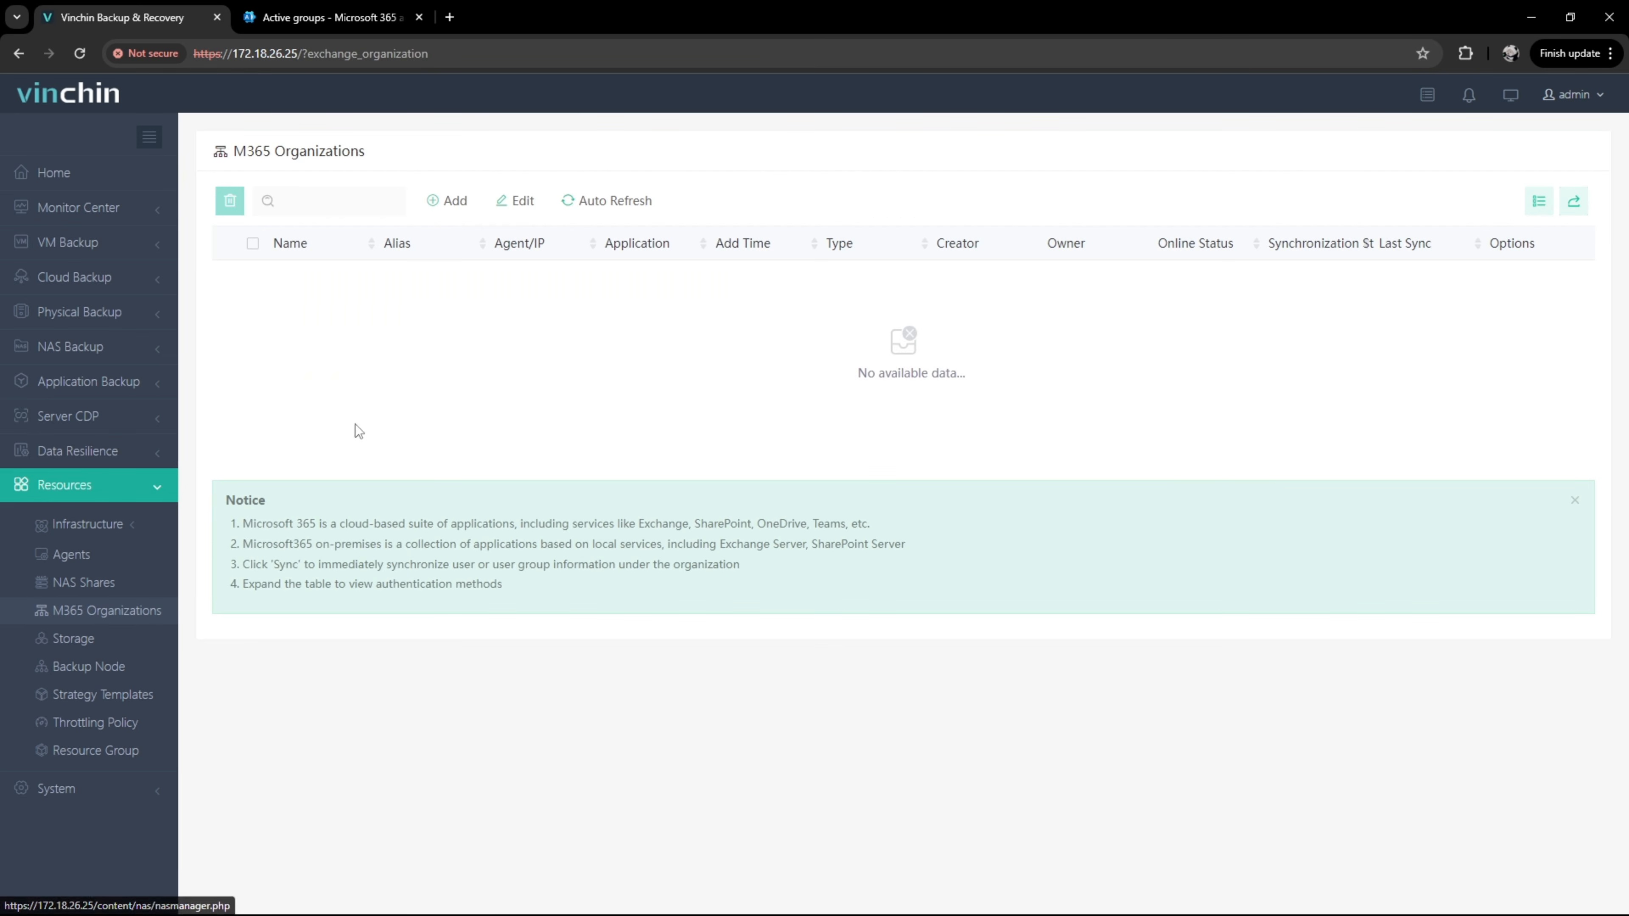
# Step: Add an Exchange Online organization through an existing Azure AD application with traditional authentication
pyautogui.click(451, 208)
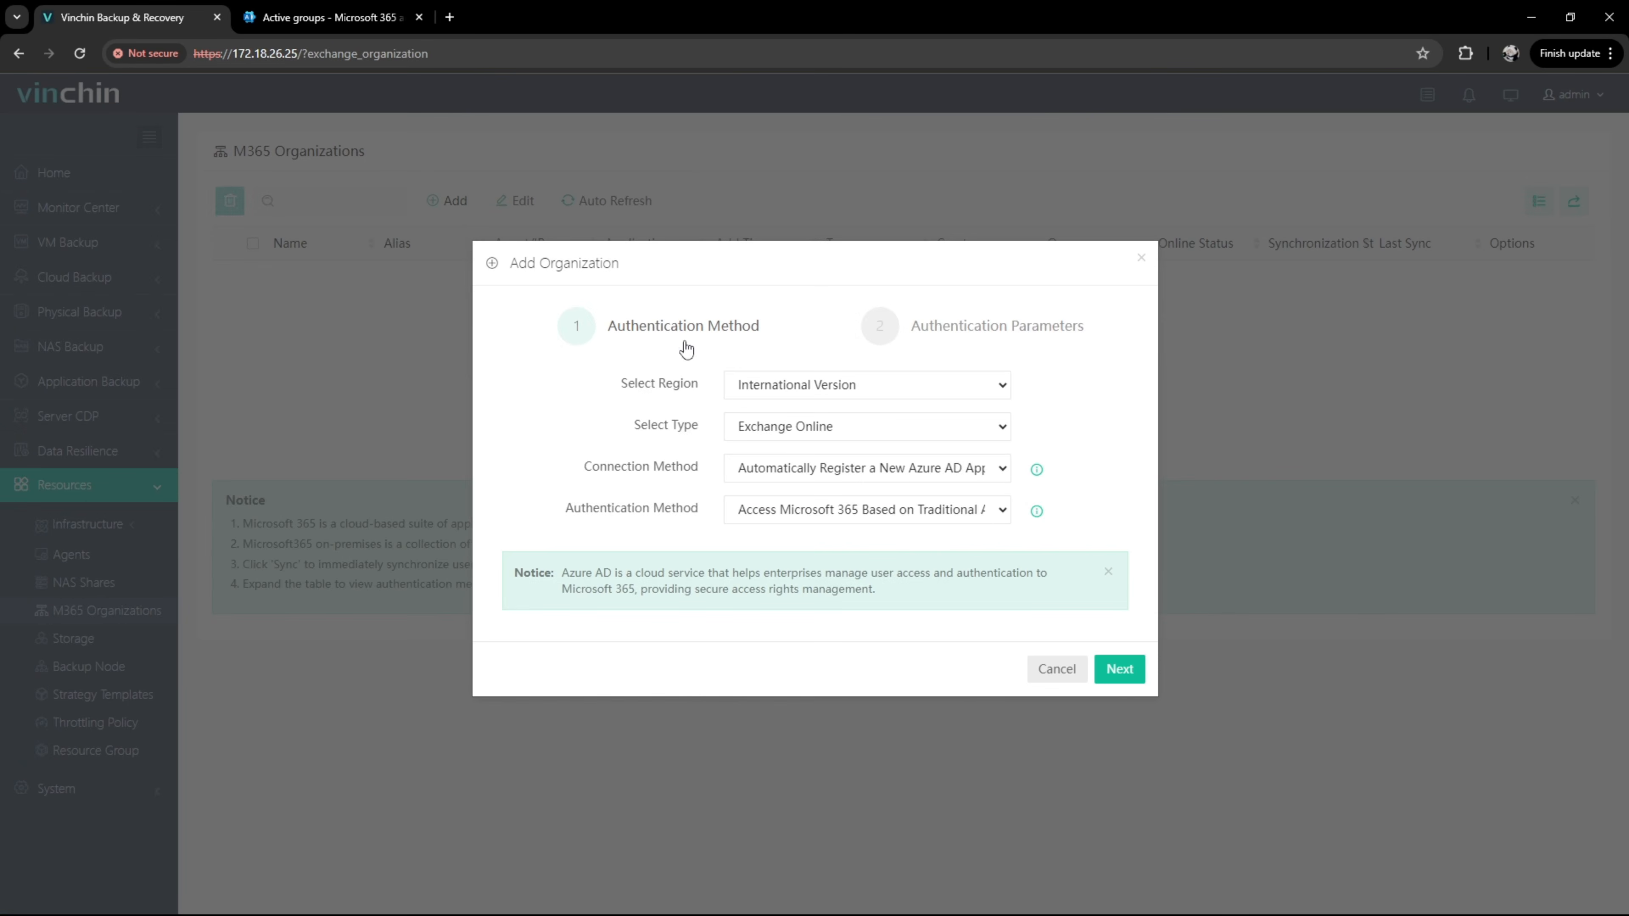
pyautogui.click(1003, 472)
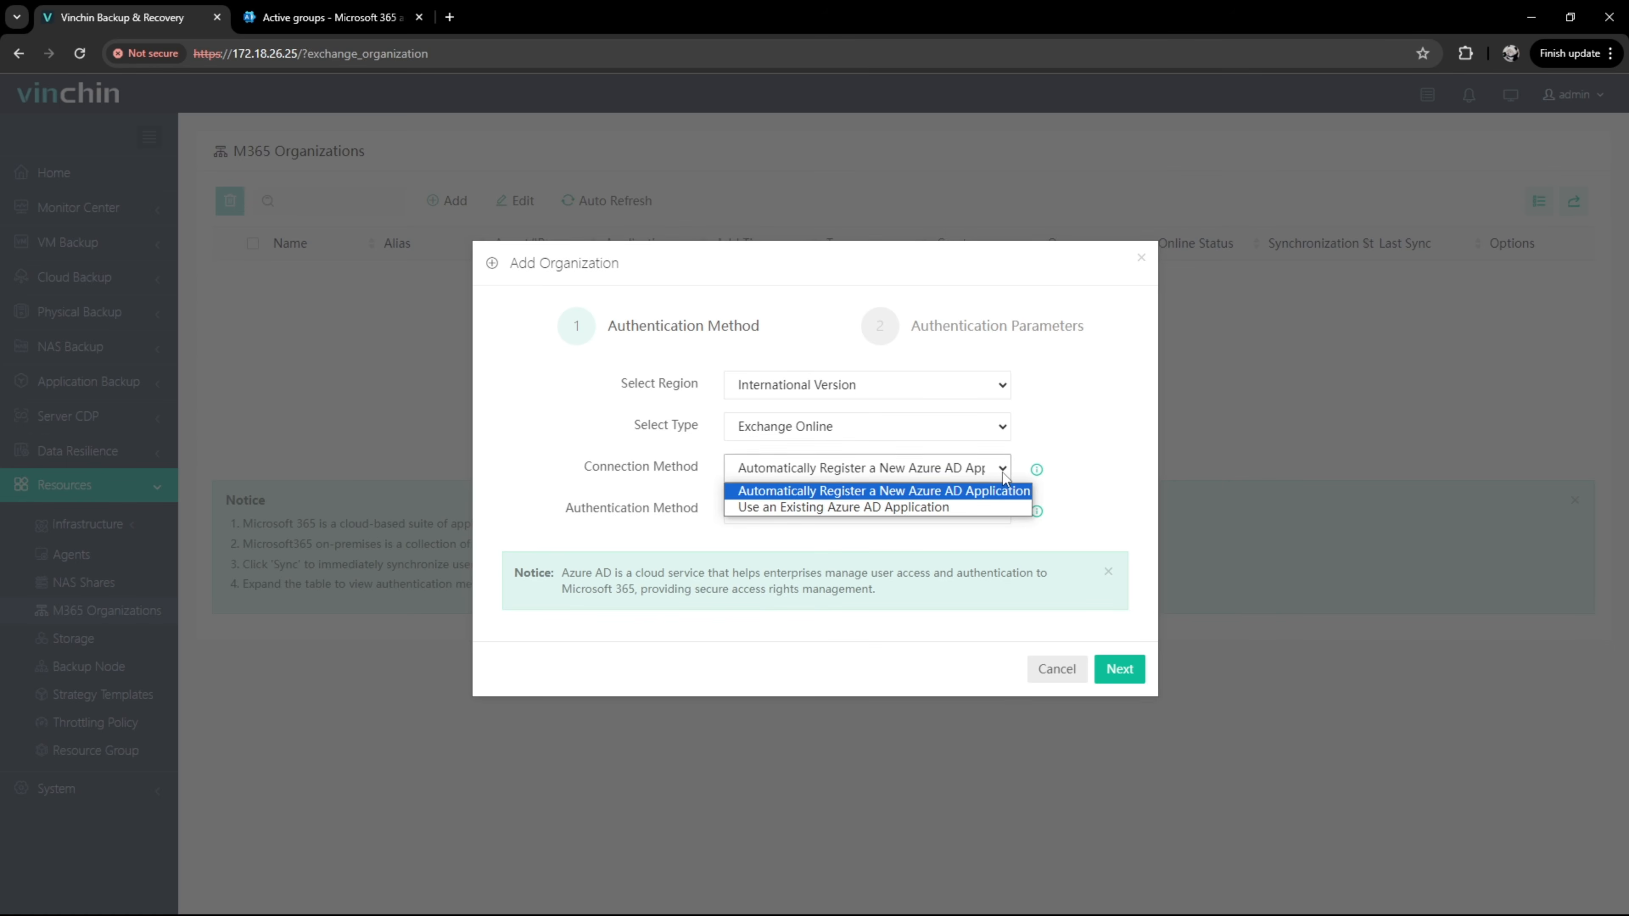
pyautogui.click(1002, 509)
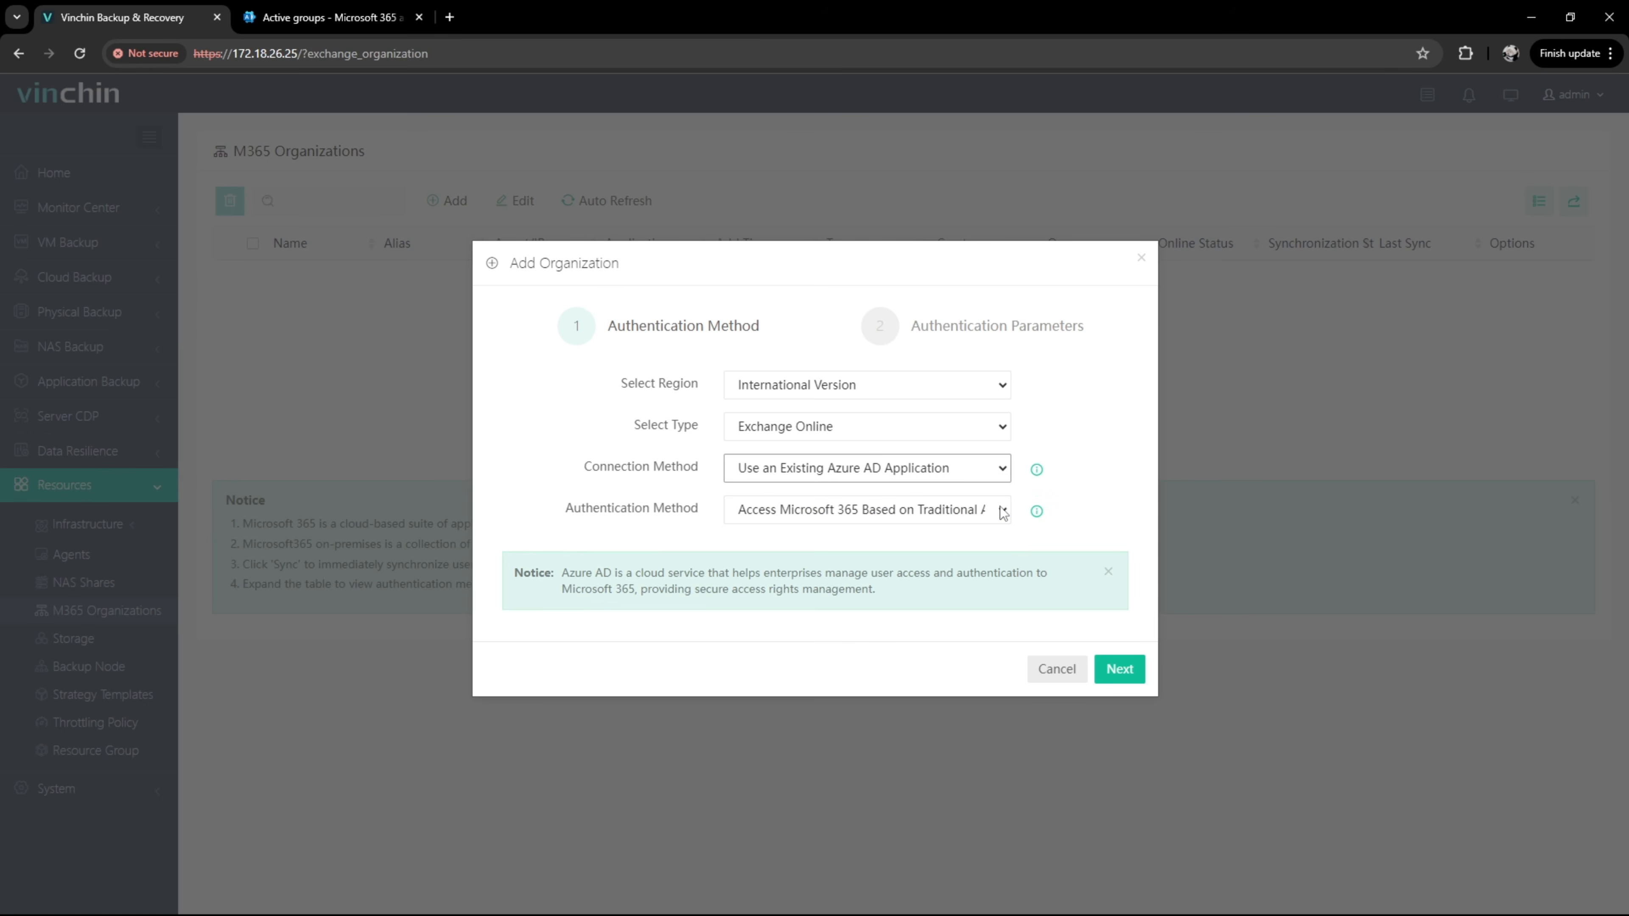
pyautogui.click(1003, 511)
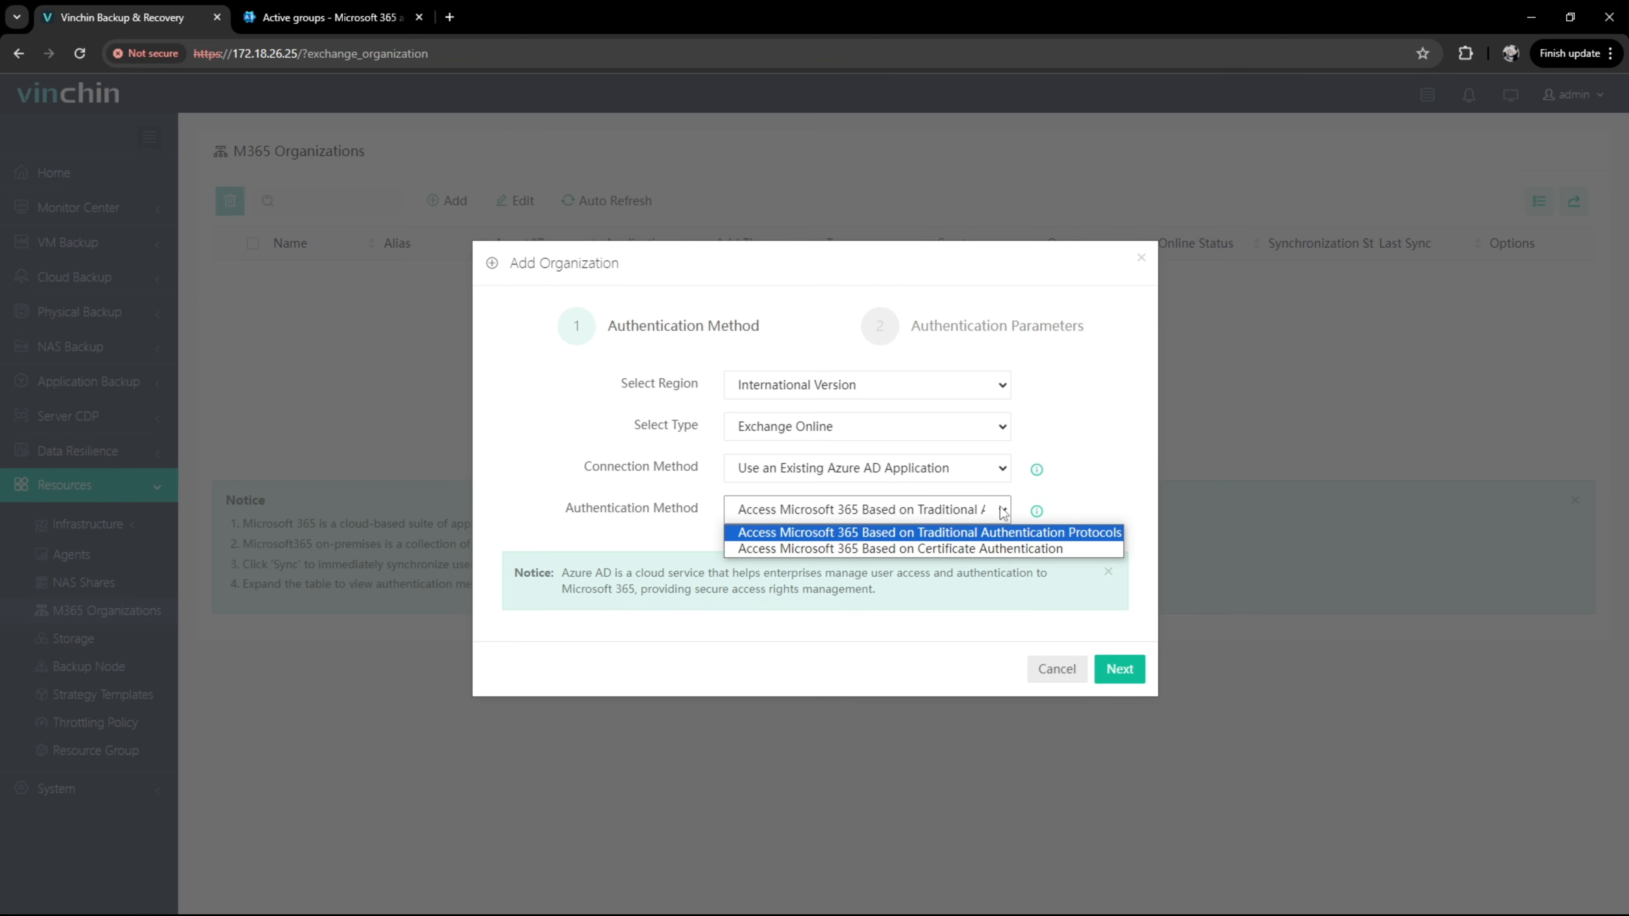
pyautogui.click(1003, 512)
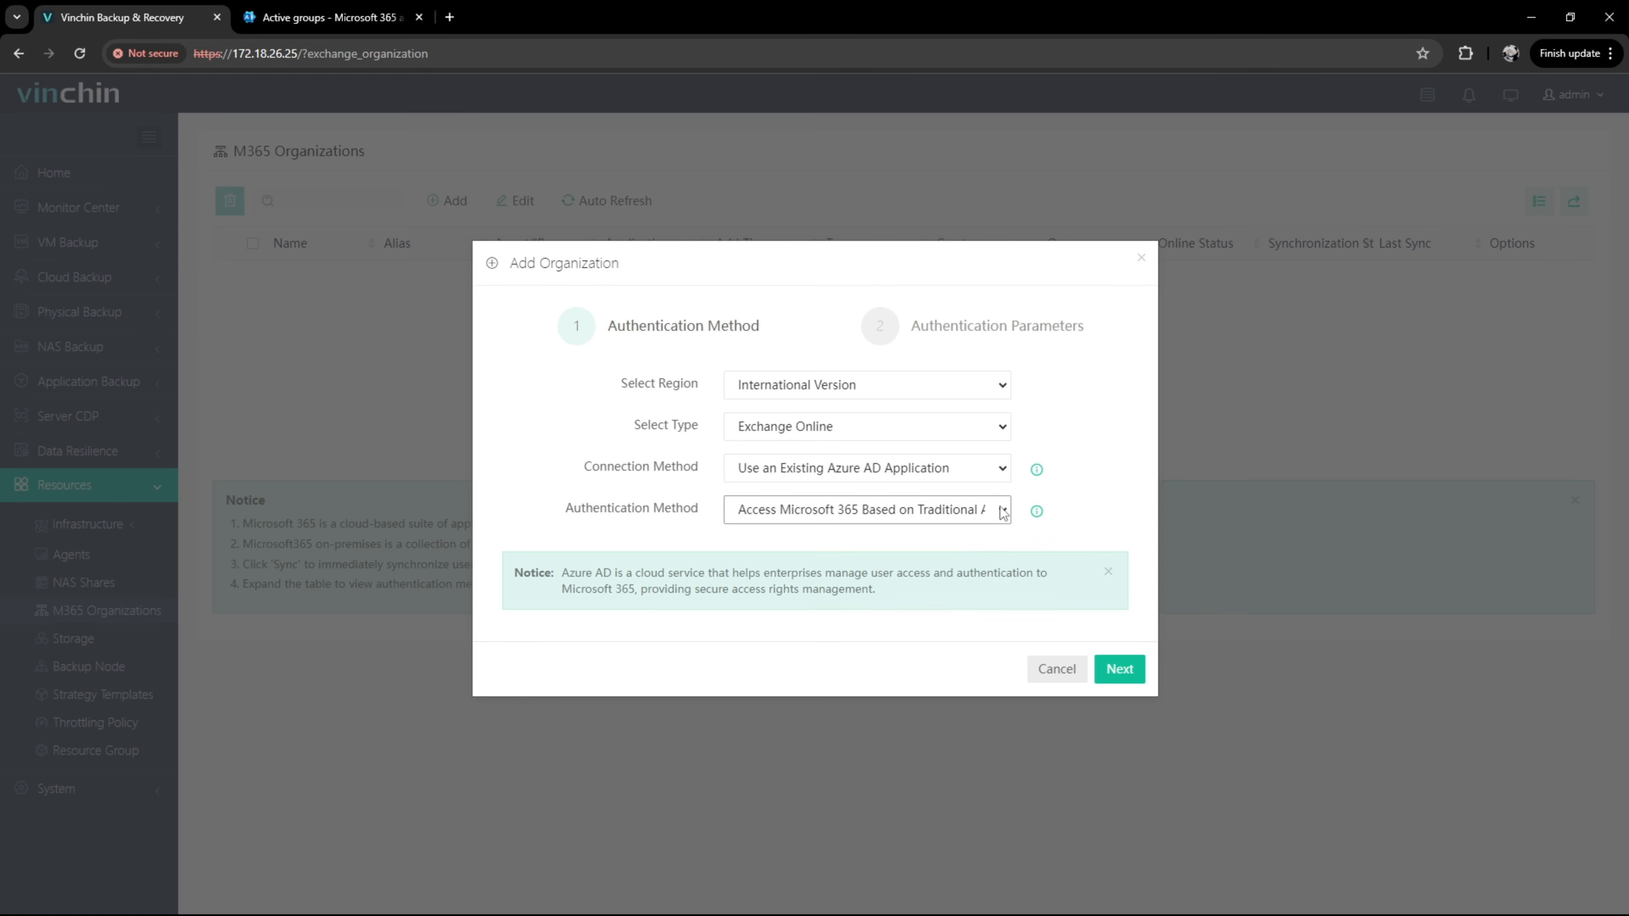
pyautogui.click(1113, 668)
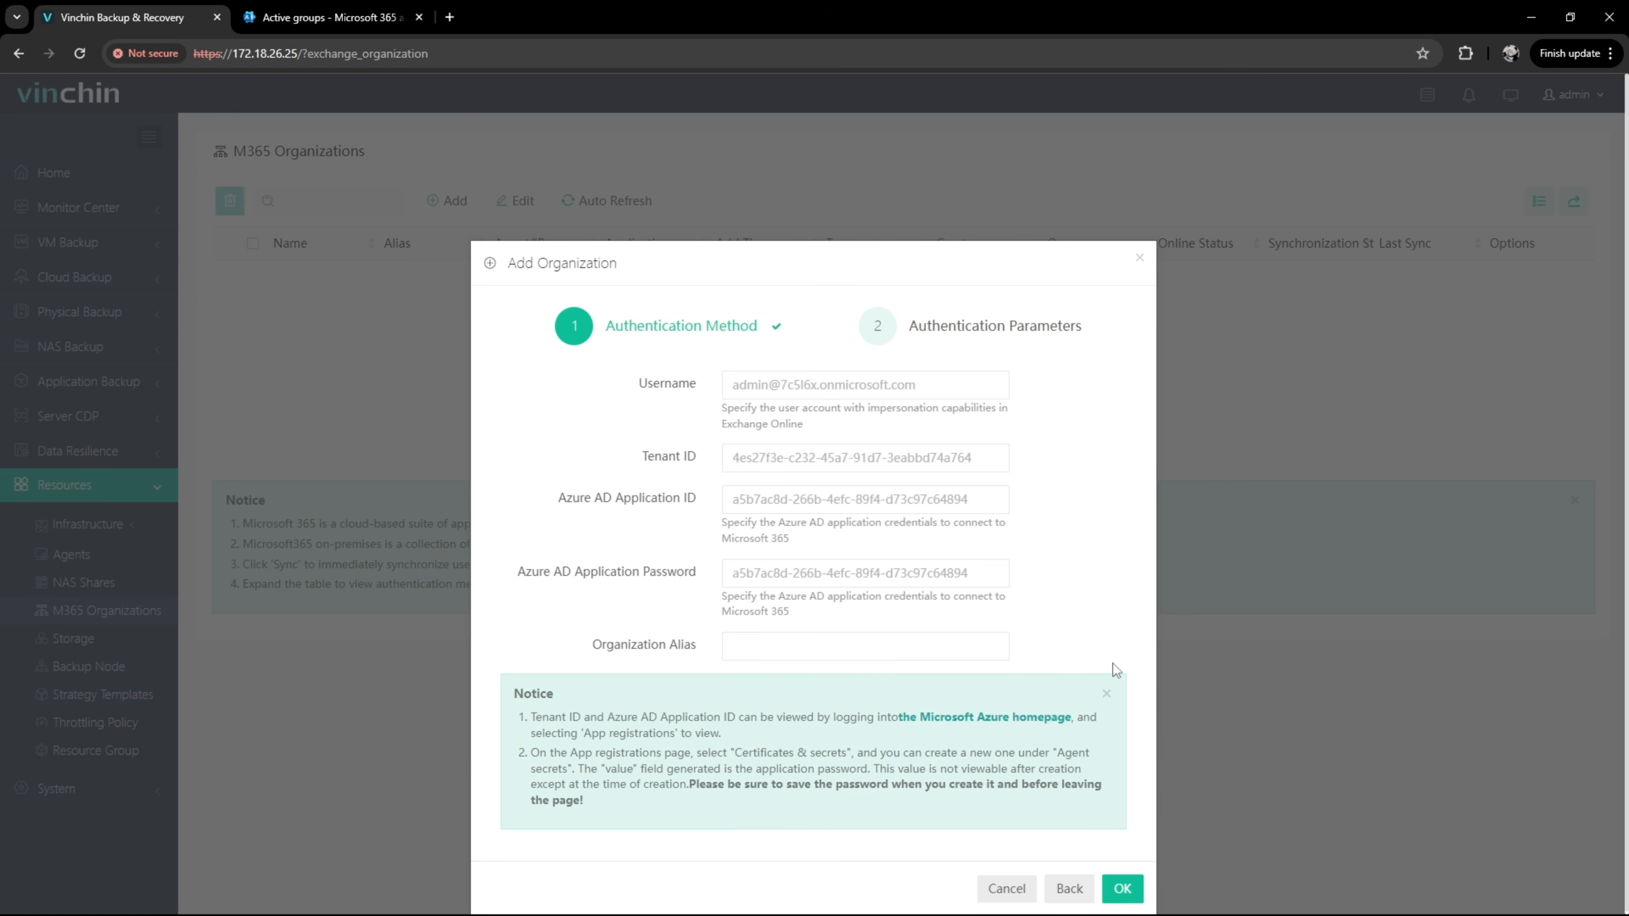
# Step: Fill in the organization's username, tenant ID, Azure AD application ID and application password
pyautogui.click(940, 389)
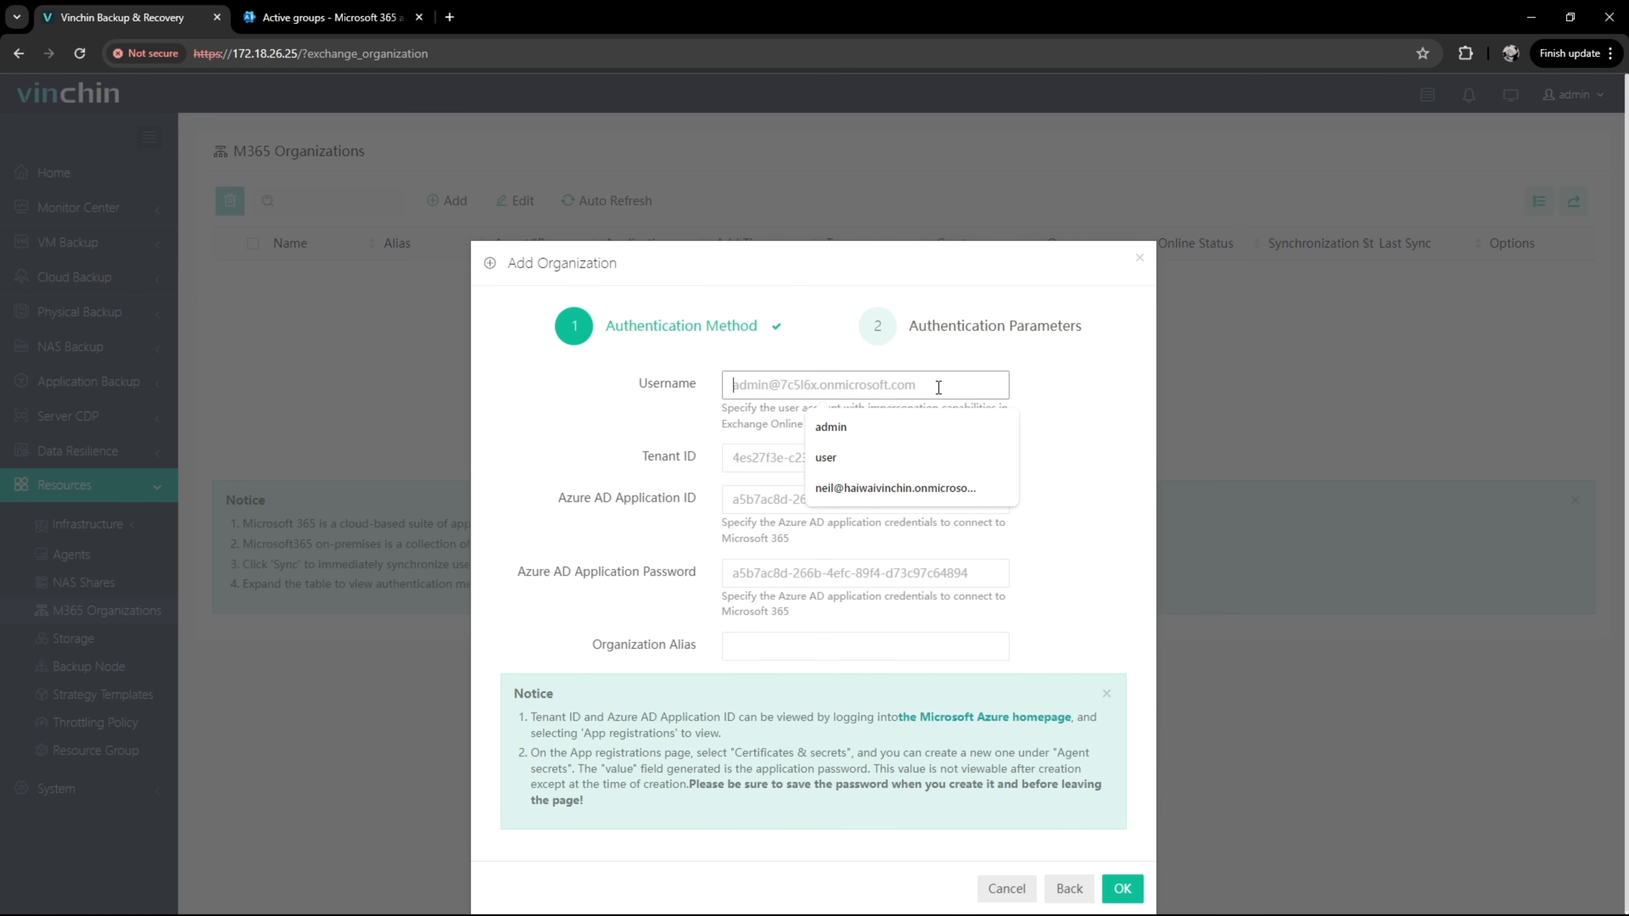
pyautogui.click(940, 488)
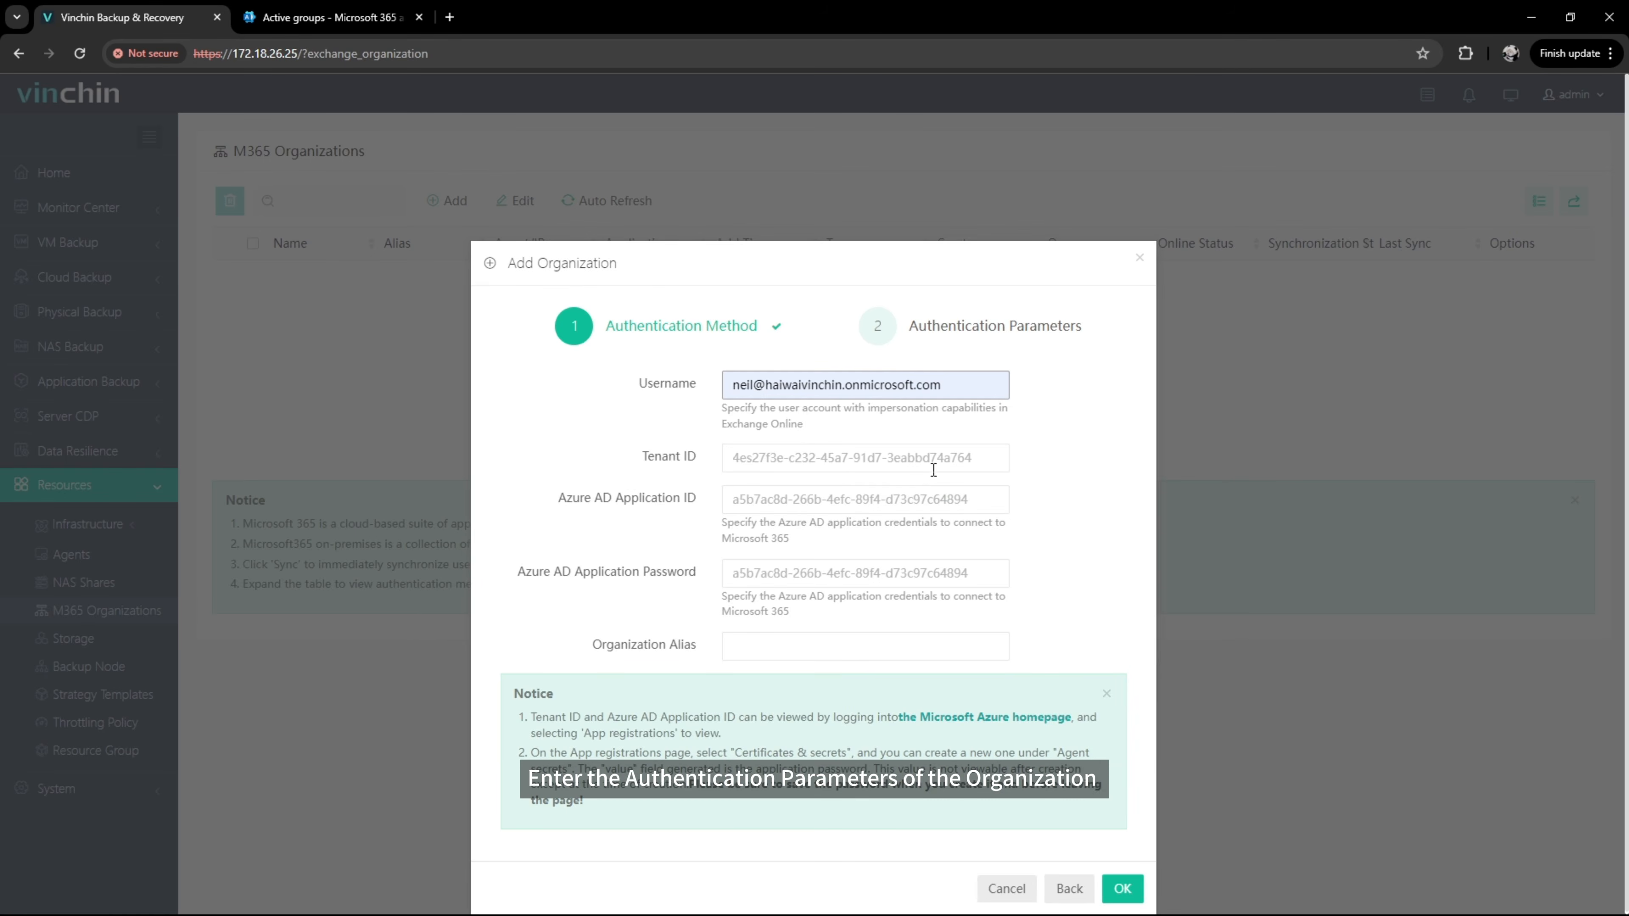
pyautogui.write('41ab2394-ec78-4123-a56e-6316ef9013f6')
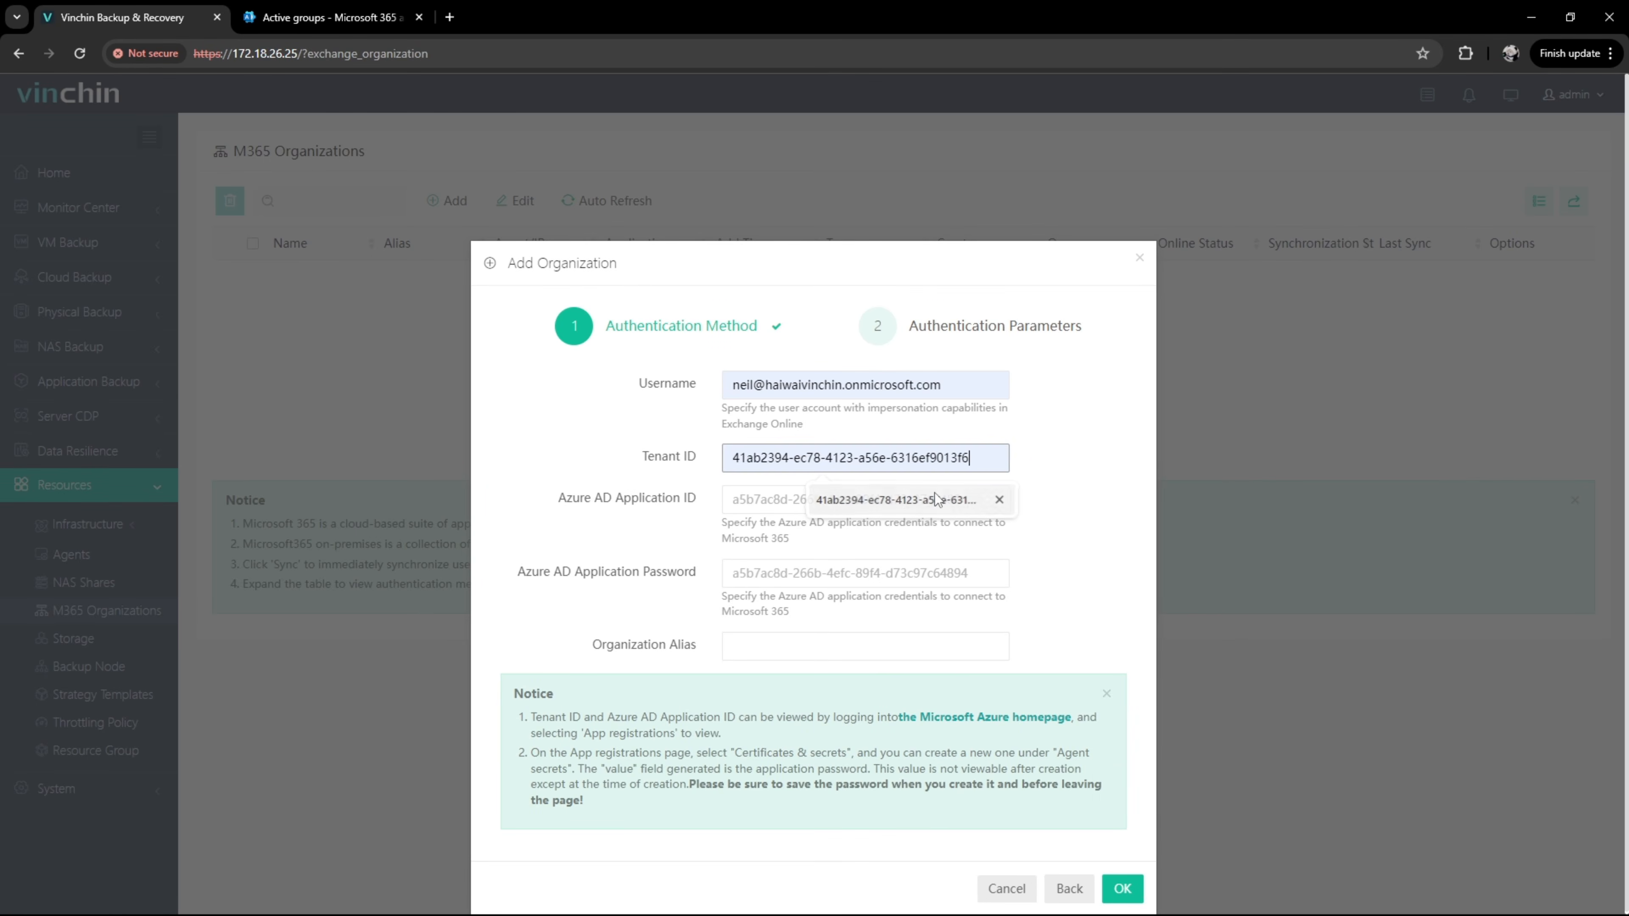
pyautogui.click(936, 499)
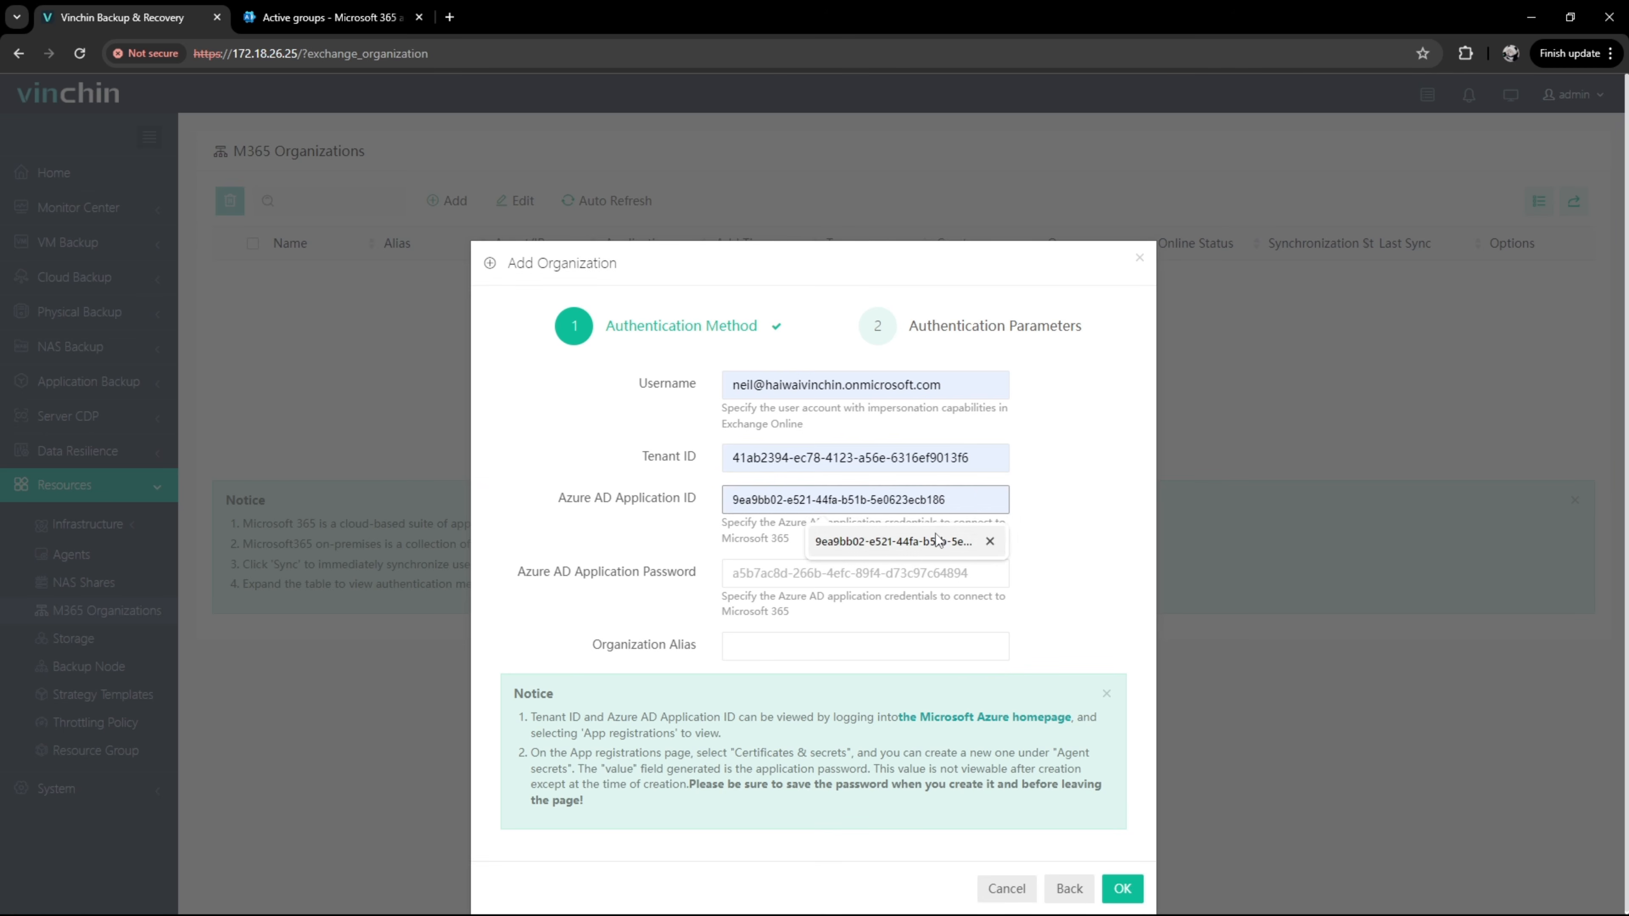
pyautogui.click(937, 539)
pyautogui.click(937, 577)
pyautogui.hotkey('ctrl', 'v')
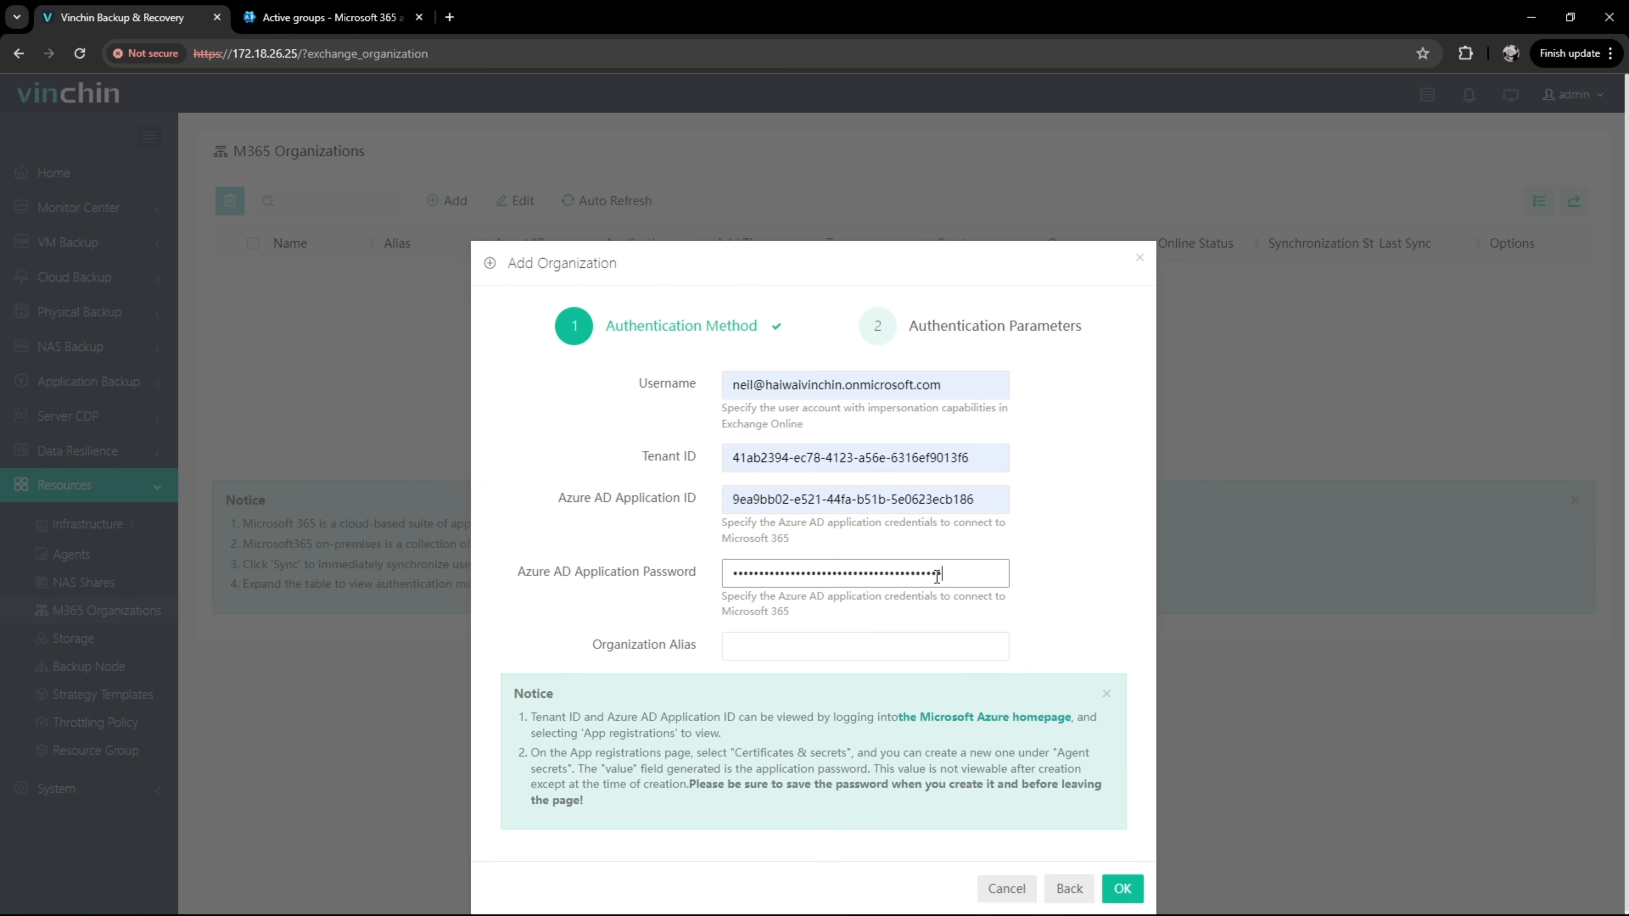
# Step: Set the organization alias to OverSeaTest and submit the new organization
pyautogui.click(934, 638)
pyautogui.write('OverSeaTest')
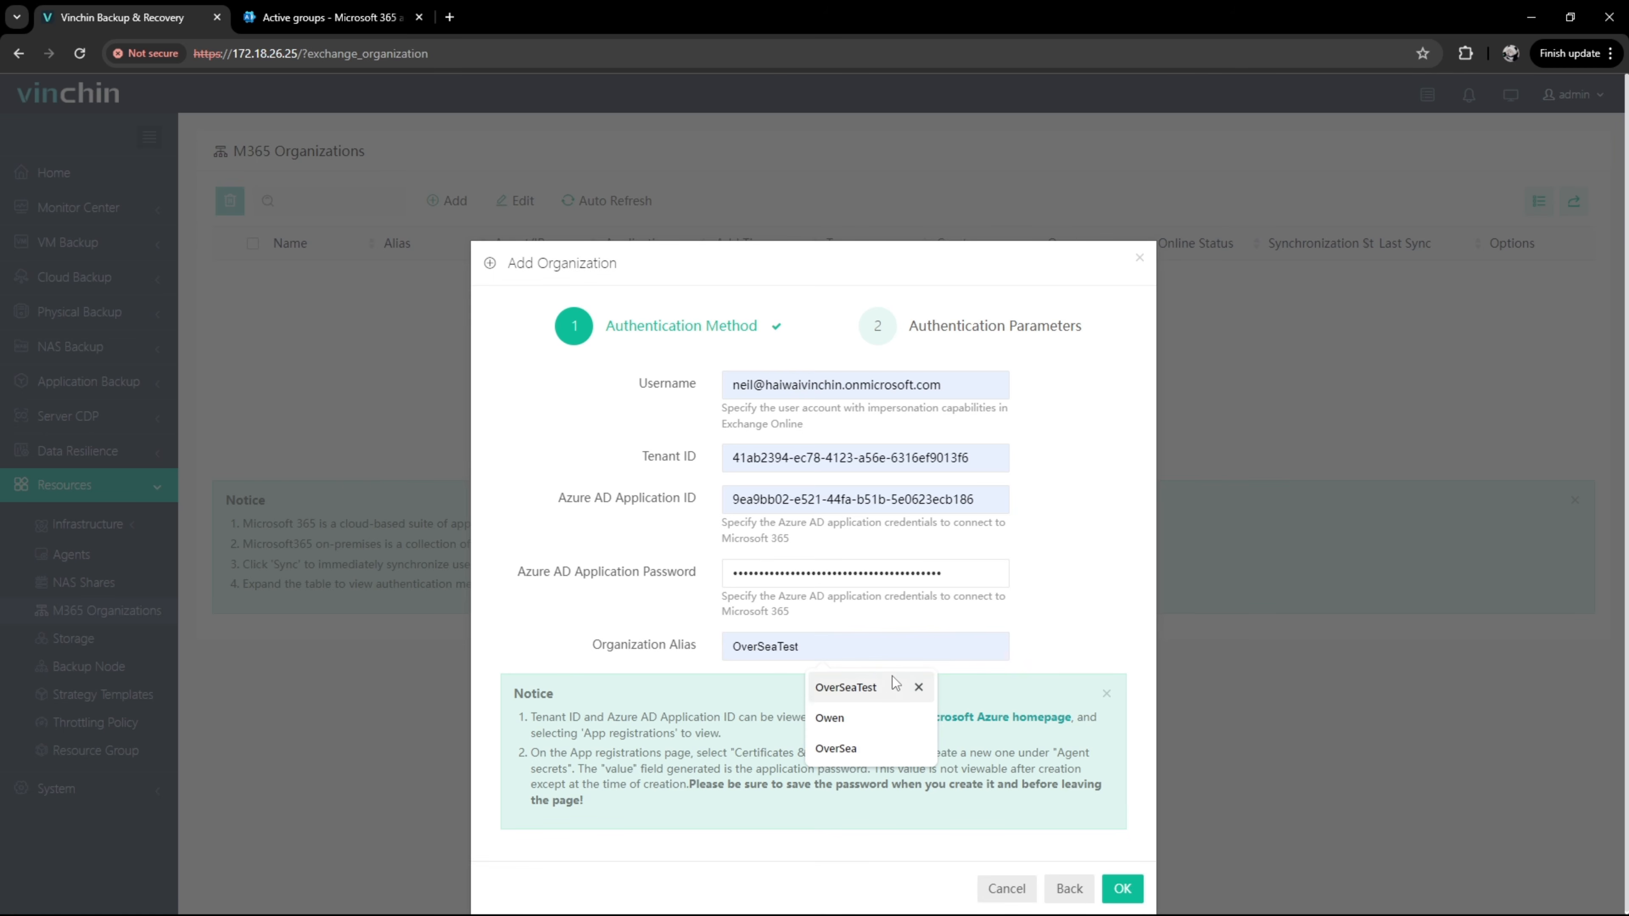
pyautogui.click(891, 683)
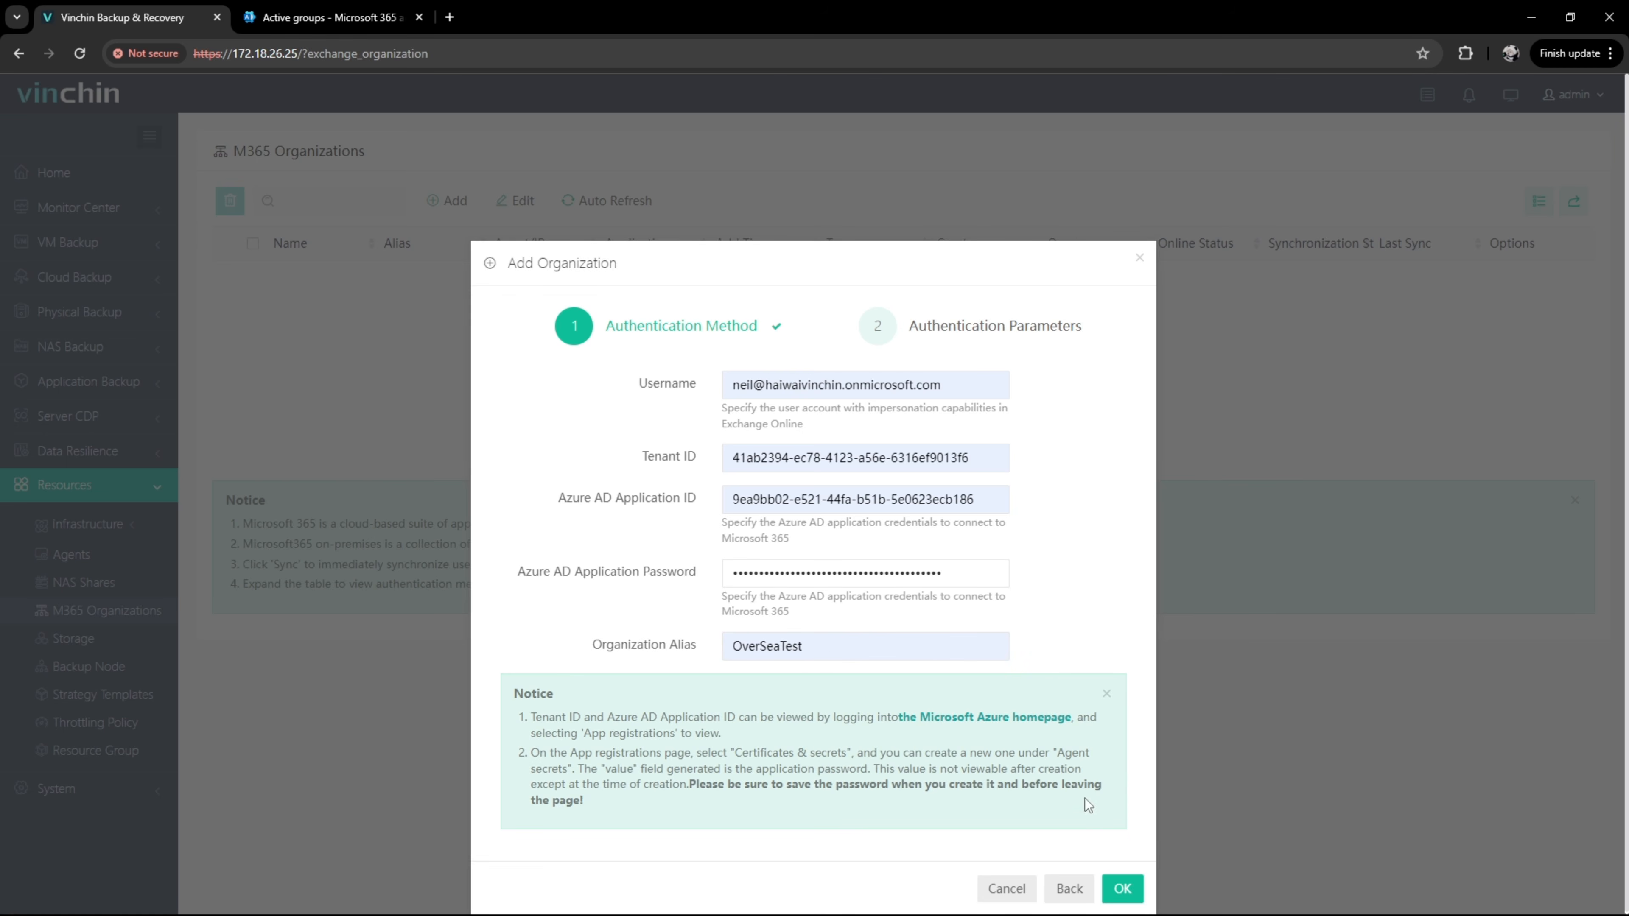
pyautogui.click(1119, 889)
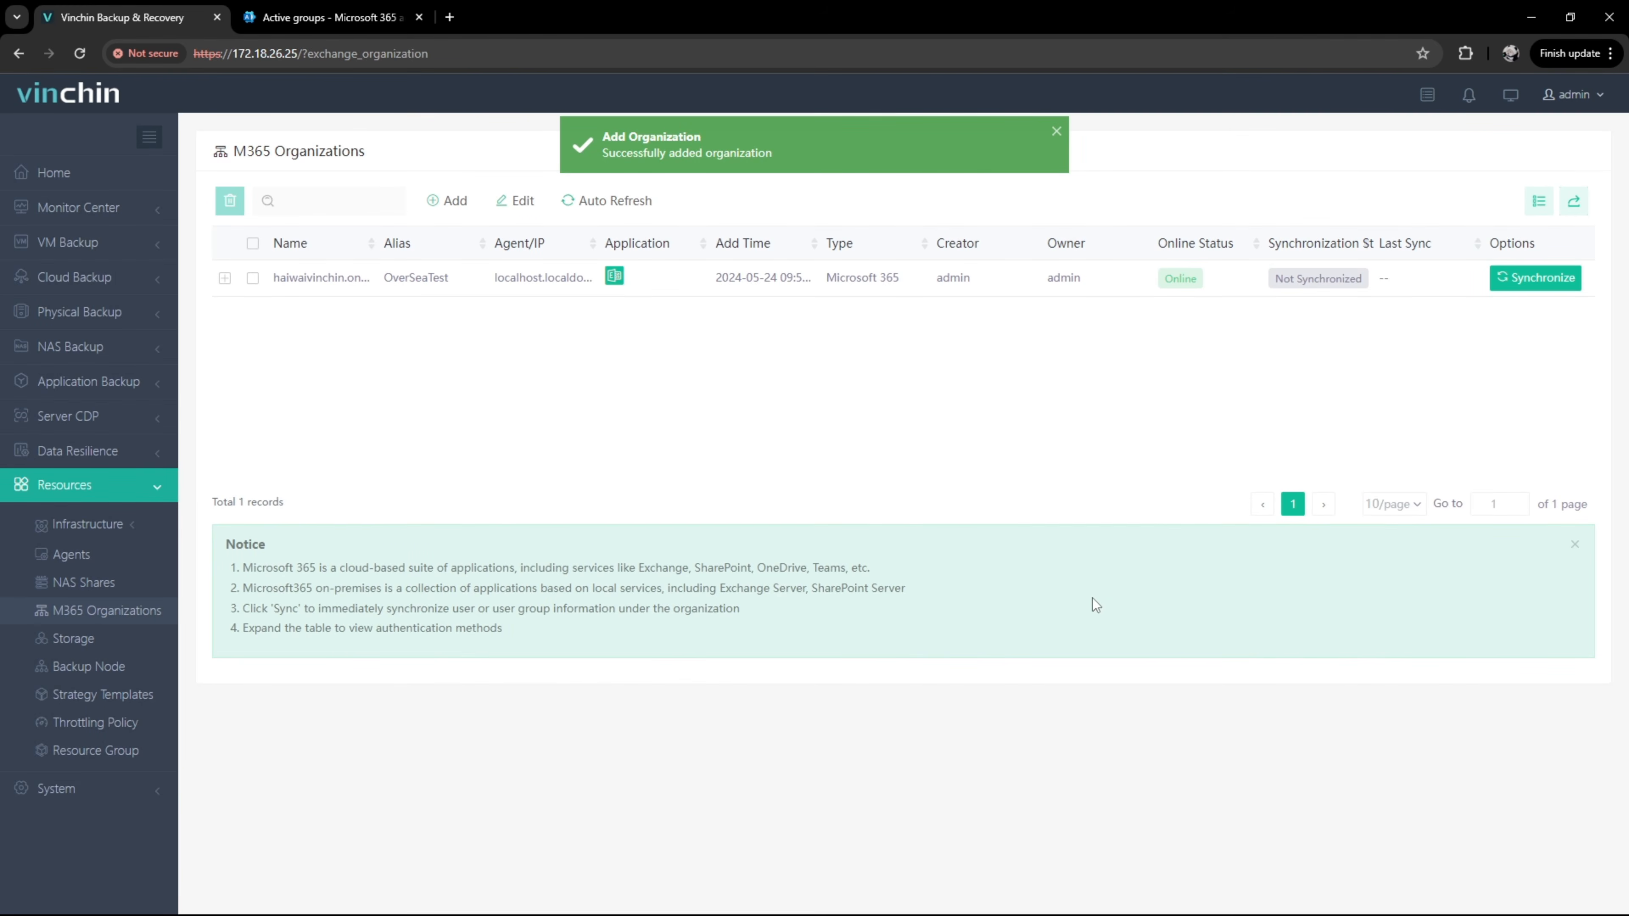
# Step: Synchronize OverSeaTest and expand its row to view the authentication details
pyautogui.click(1522, 288)
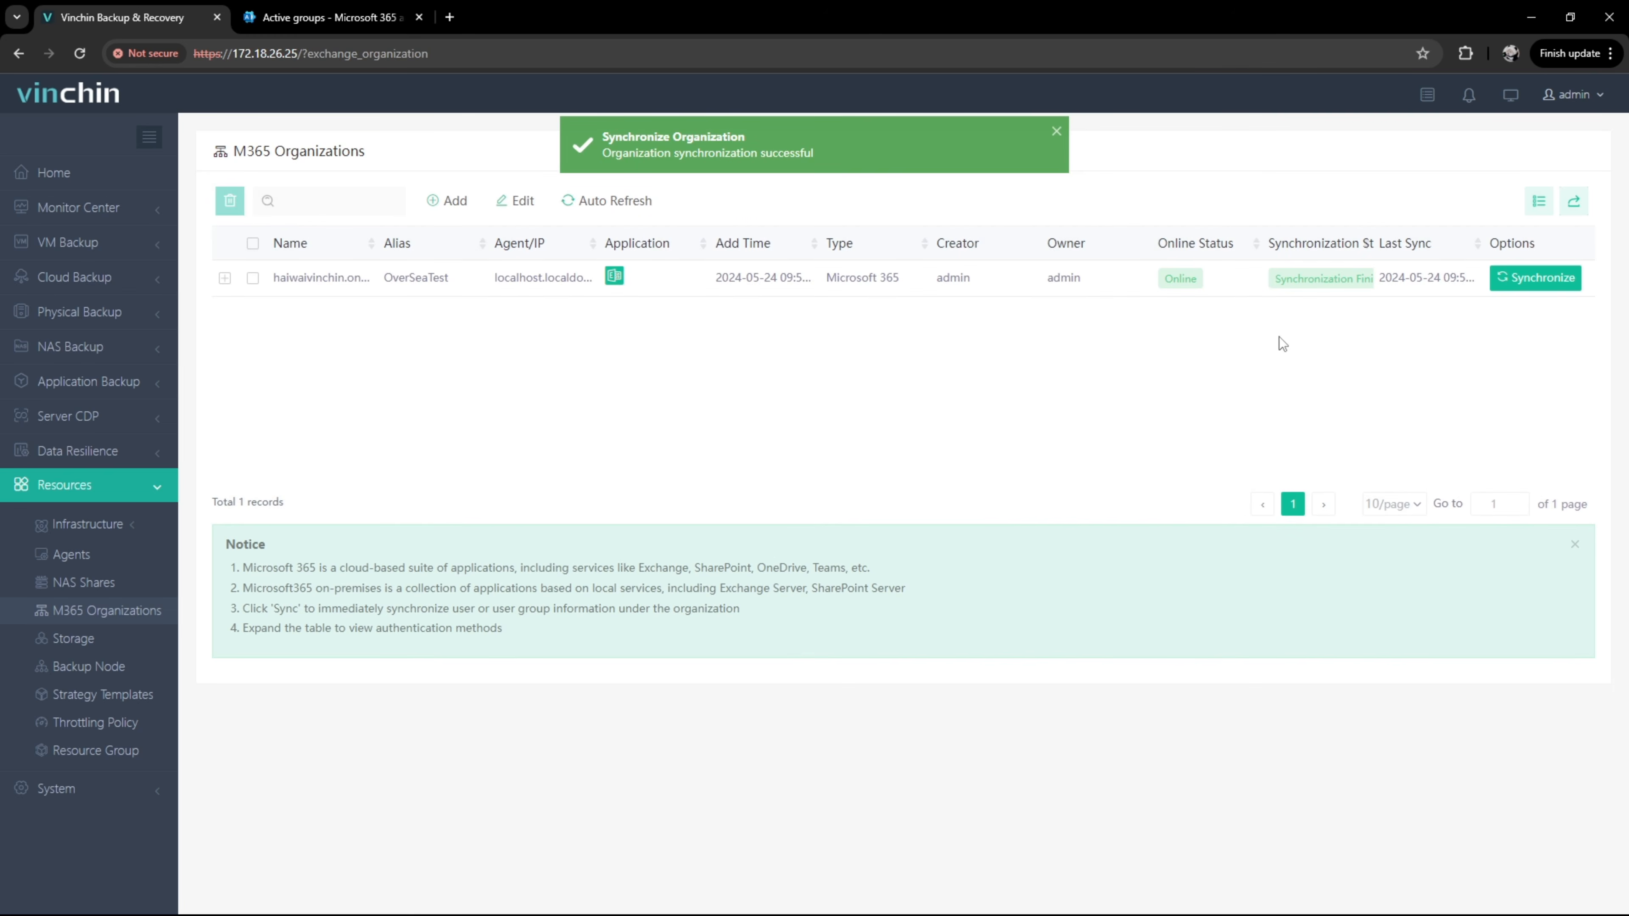
pyautogui.click(224, 278)
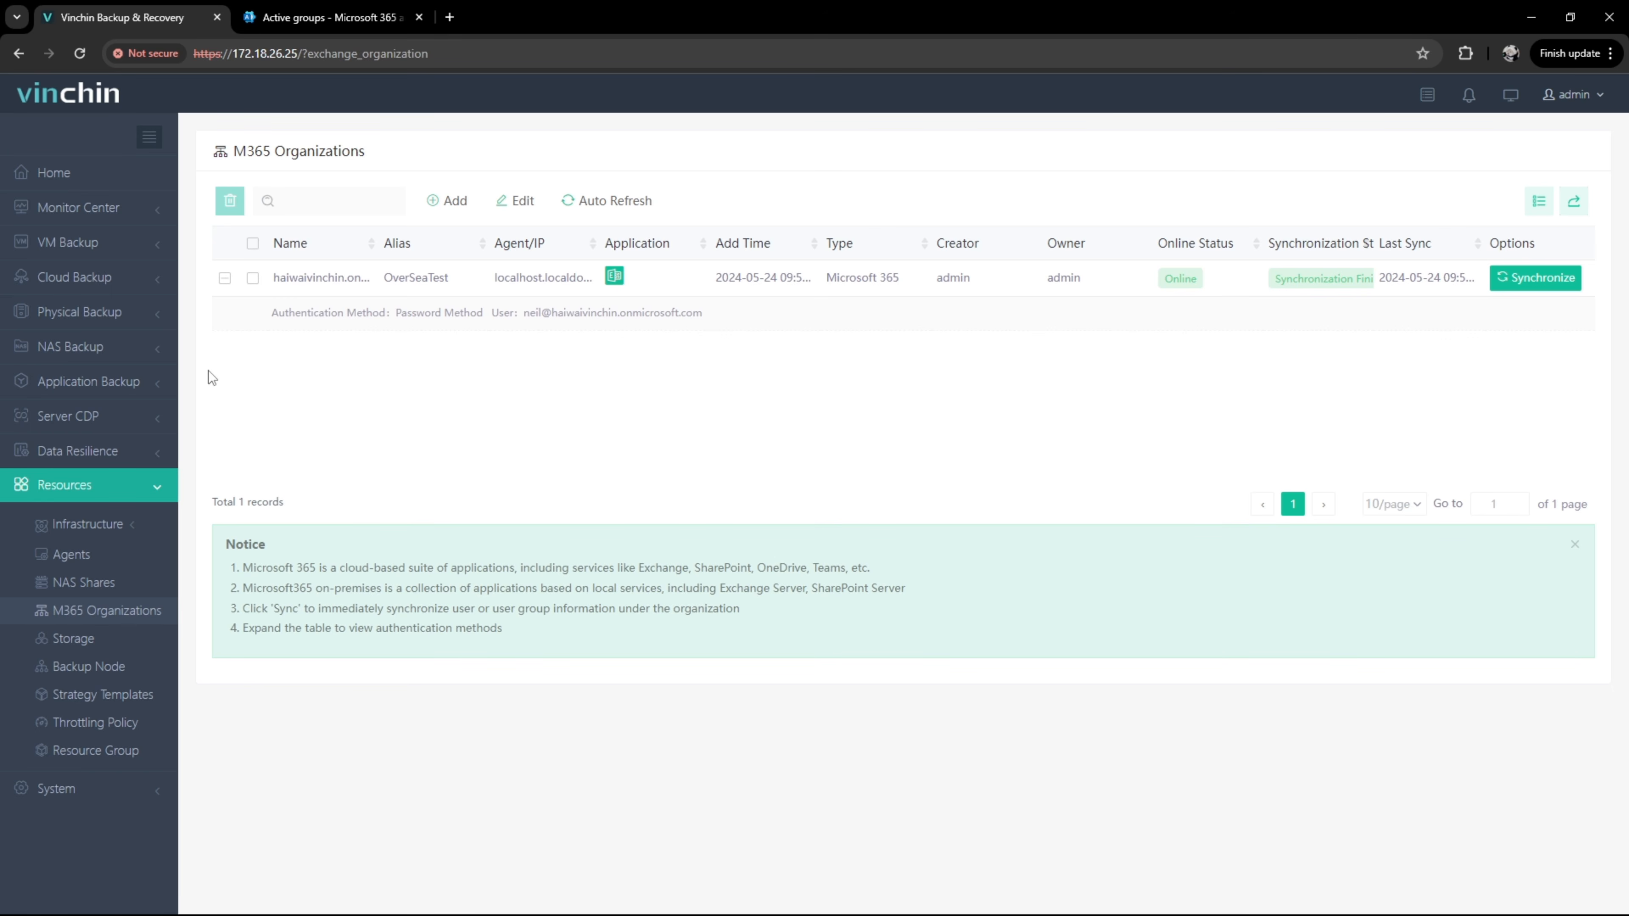
# Step: Start a new job from Application Backup > M365 Backup > Backup
pyautogui.click(149, 394)
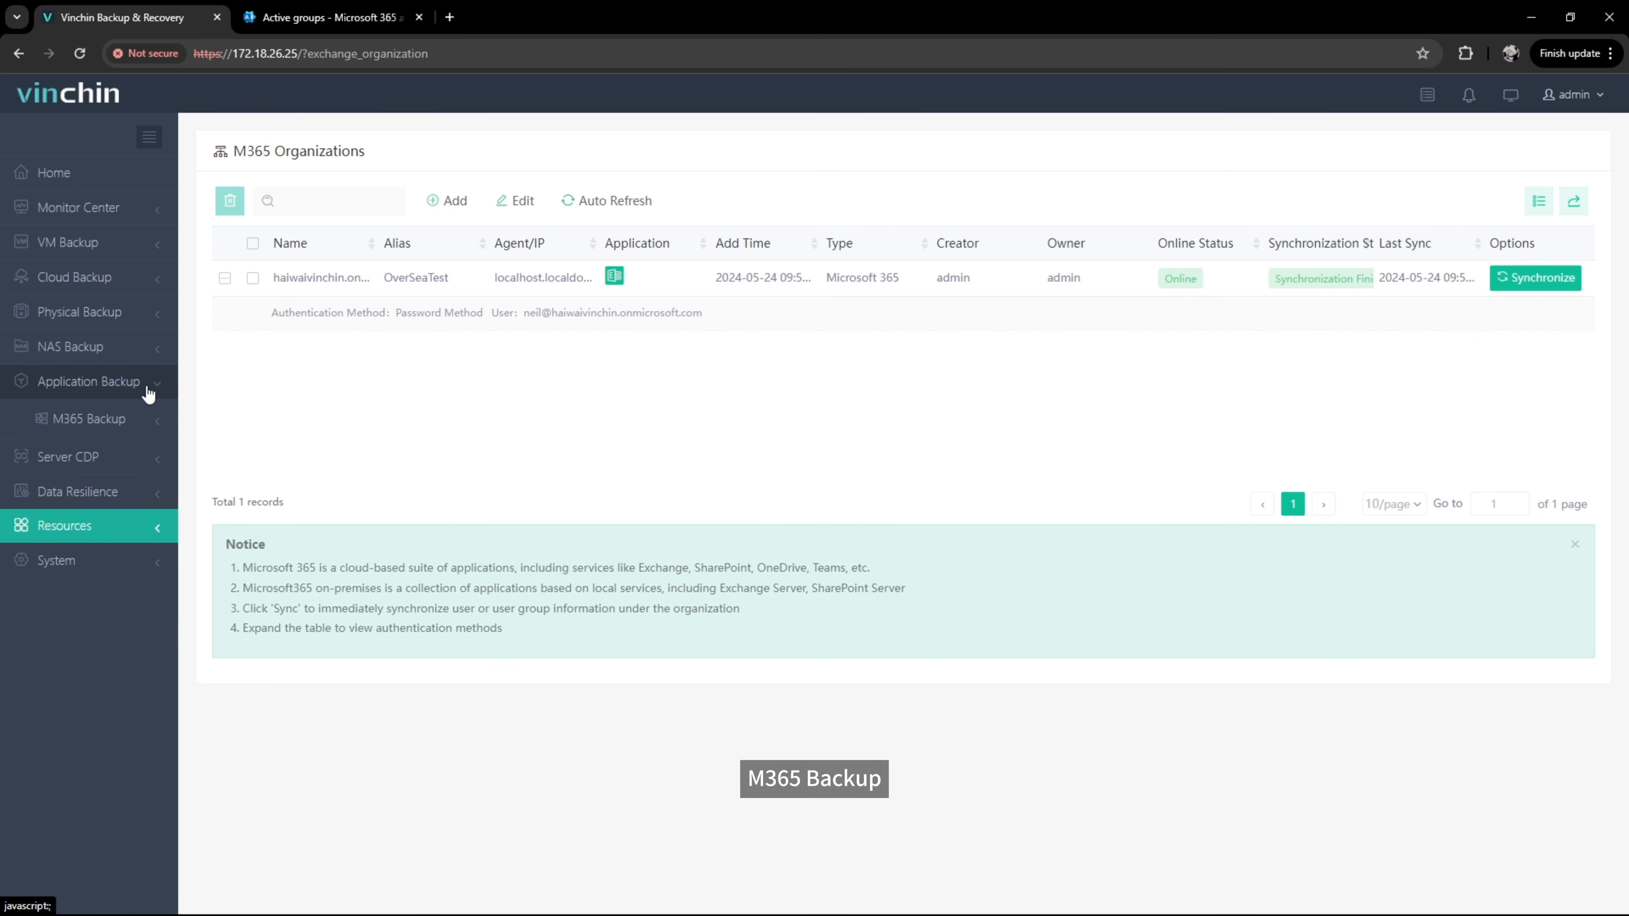
pyautogui.click(146, 429)
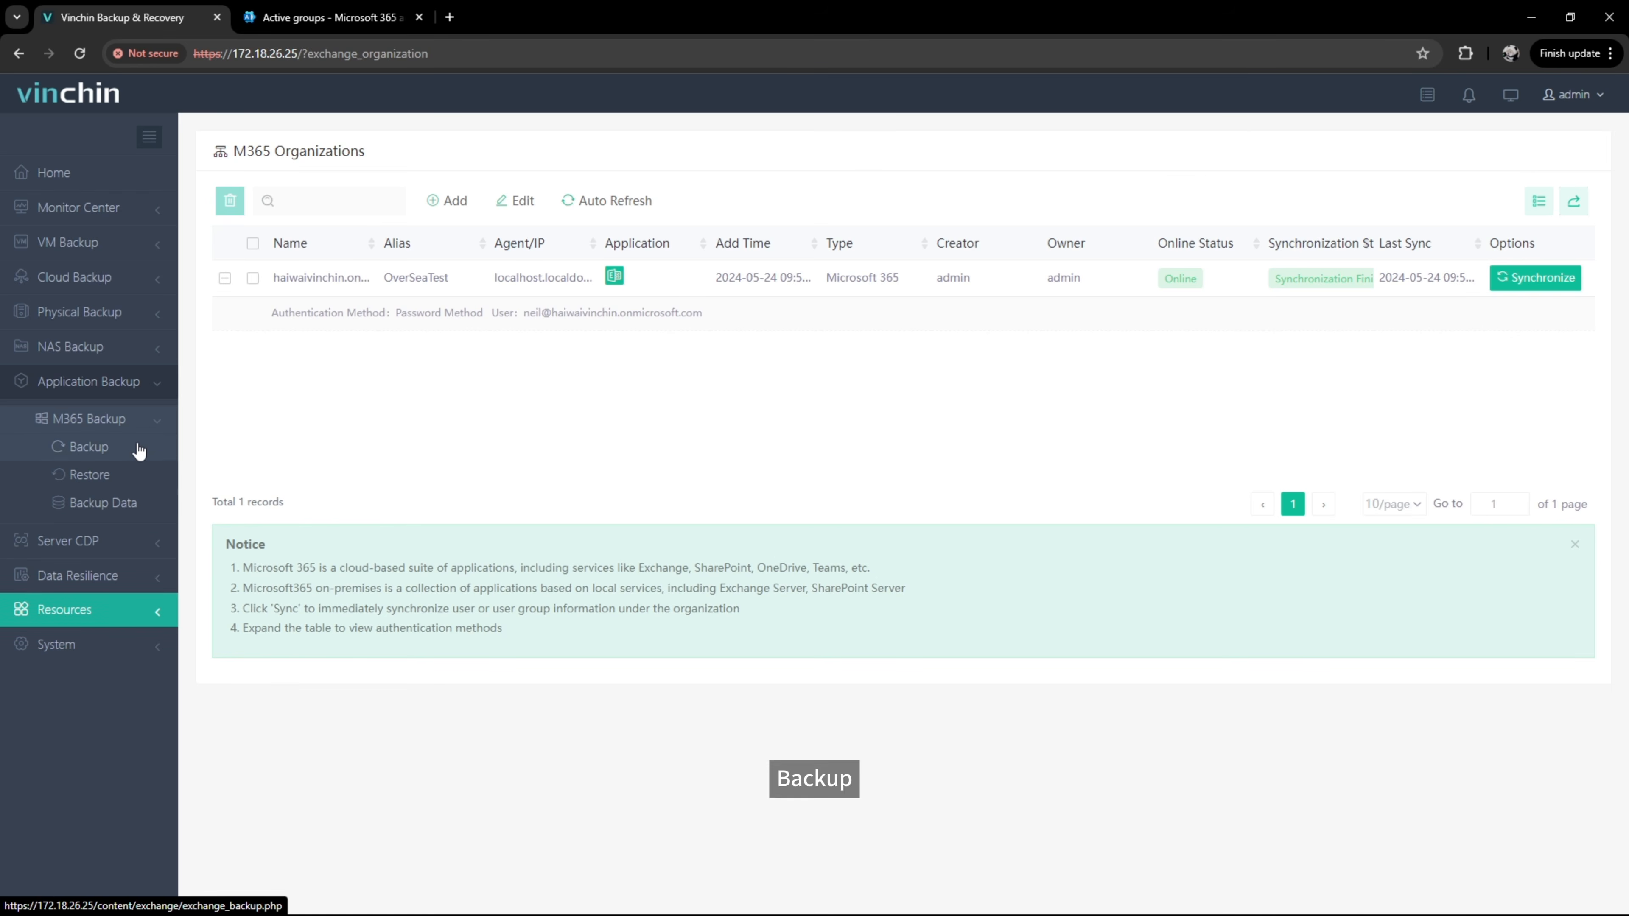
pyautogui.click(139, 451)
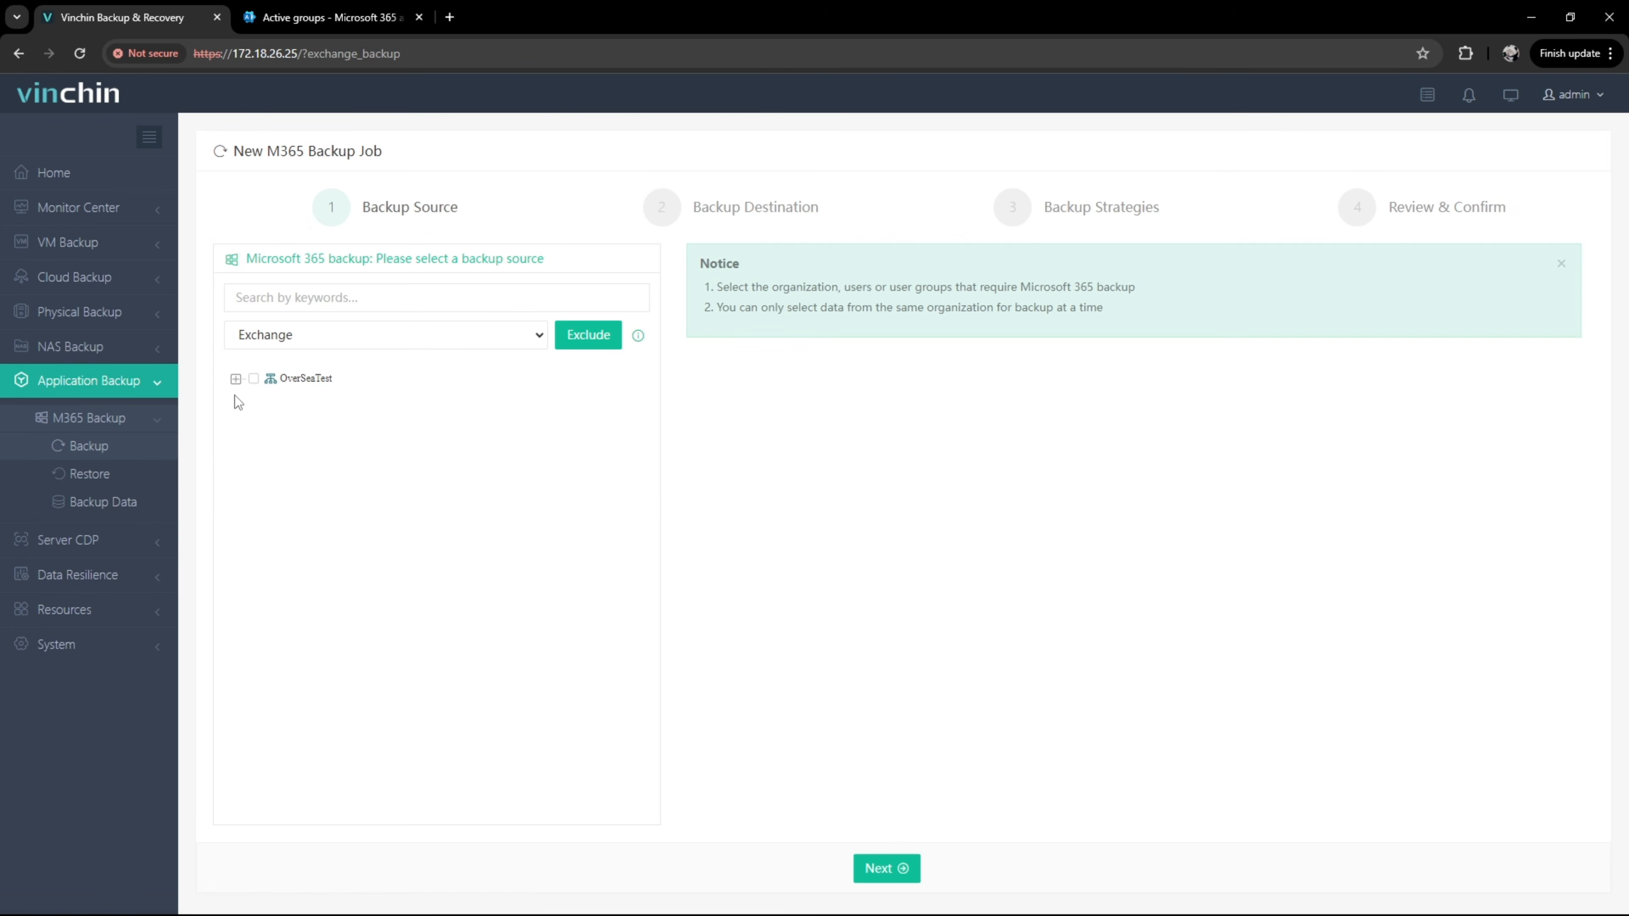
# Step: Select two OverSeaTest users' mailboxes as the Exchange backup source and bring up folder exclusions
pyautogui.click(235, 379)
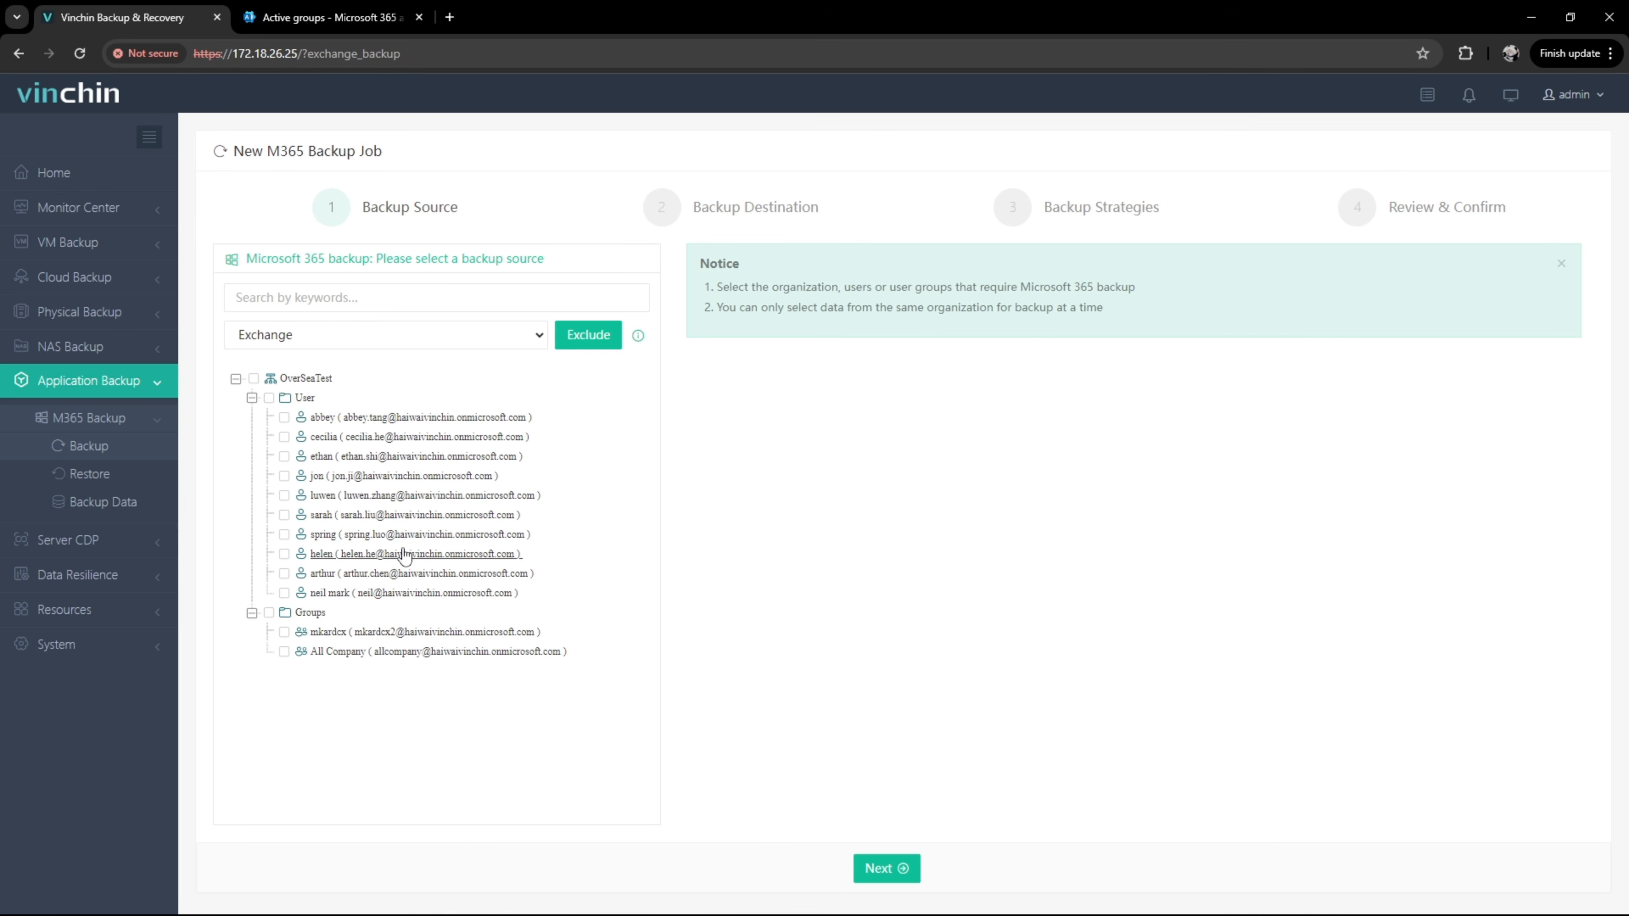
pyautogui.click(285, 555)
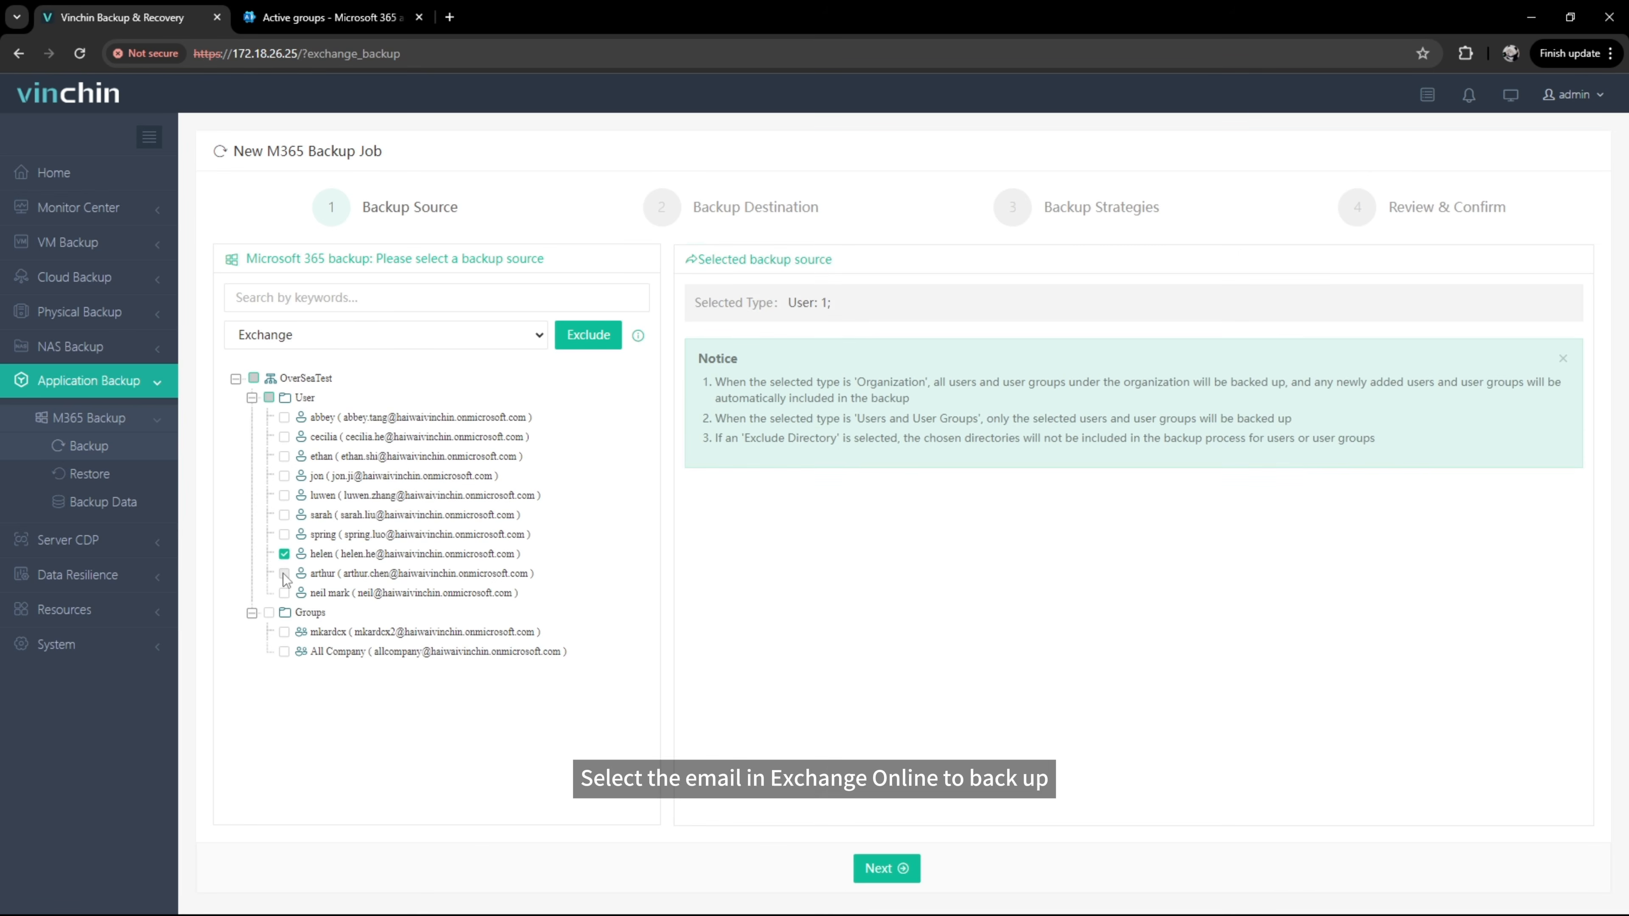
pyautogui.click(284, 574)
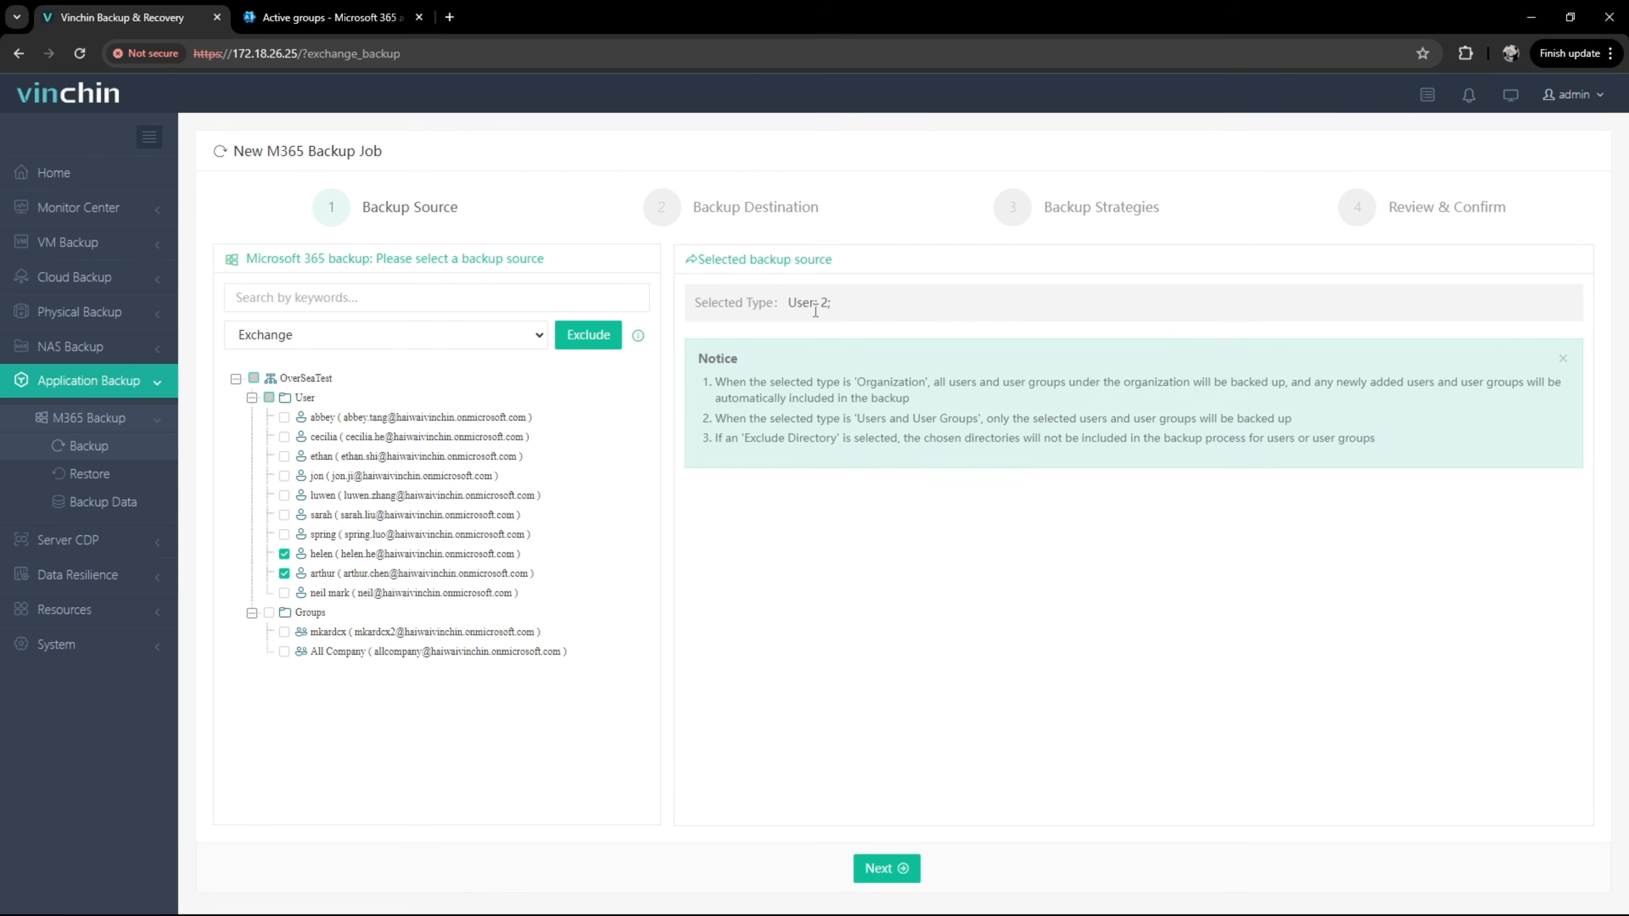
pyautogui.click(601, 348)
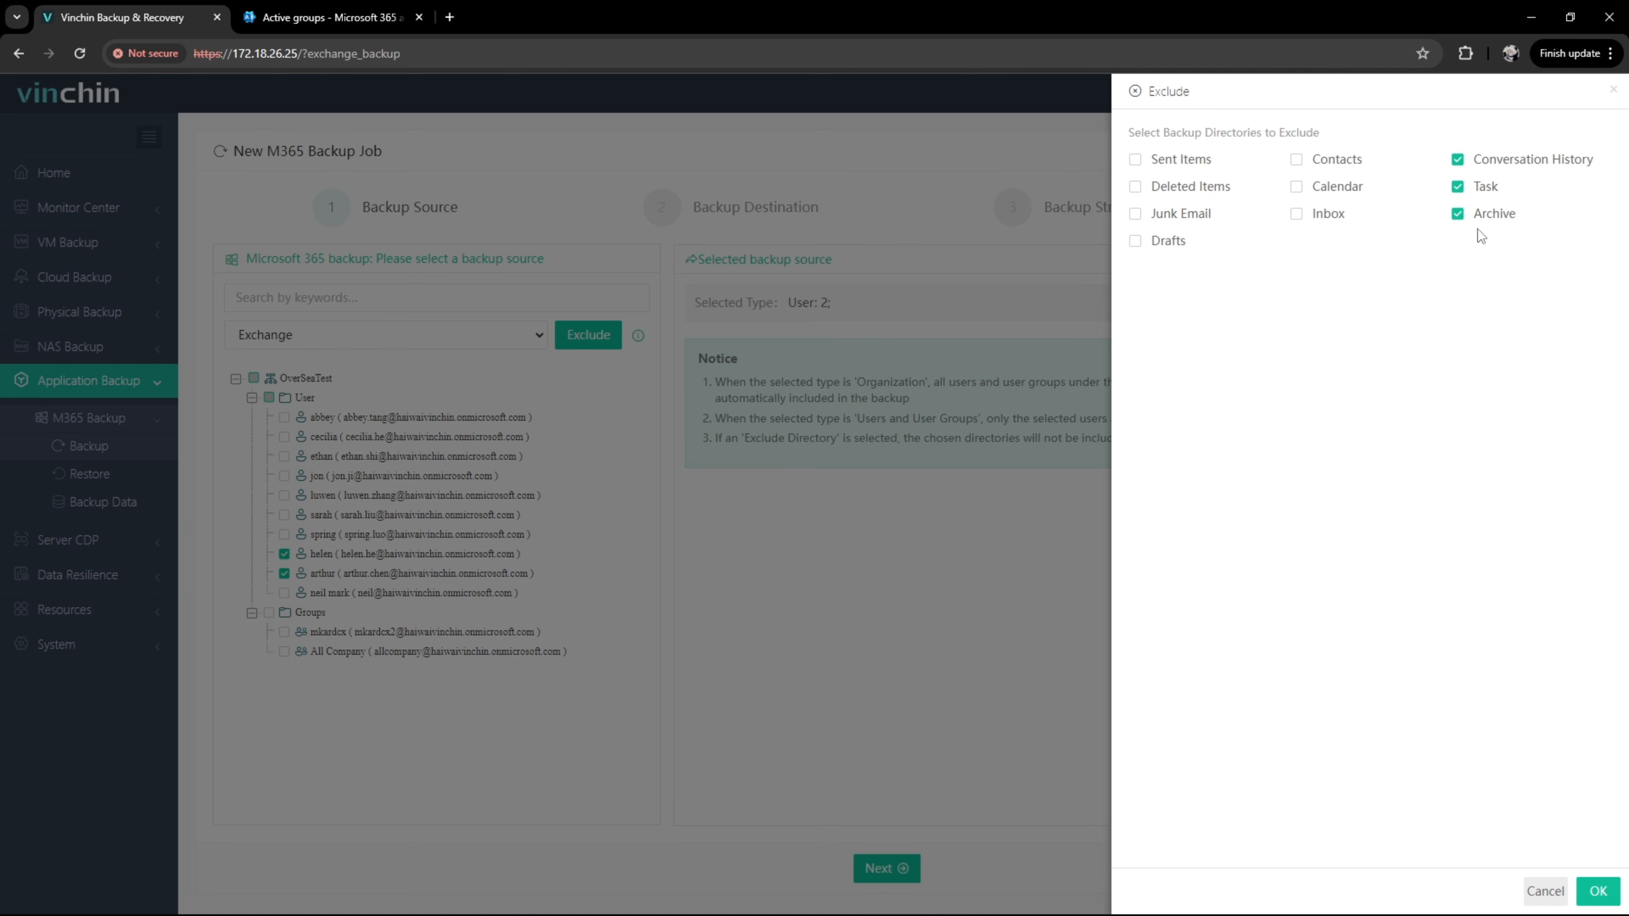
# Step: Exclude Conversation History, Task and Archive folders, then continue to Backup Destination
pyautogui.click(1597, 890)
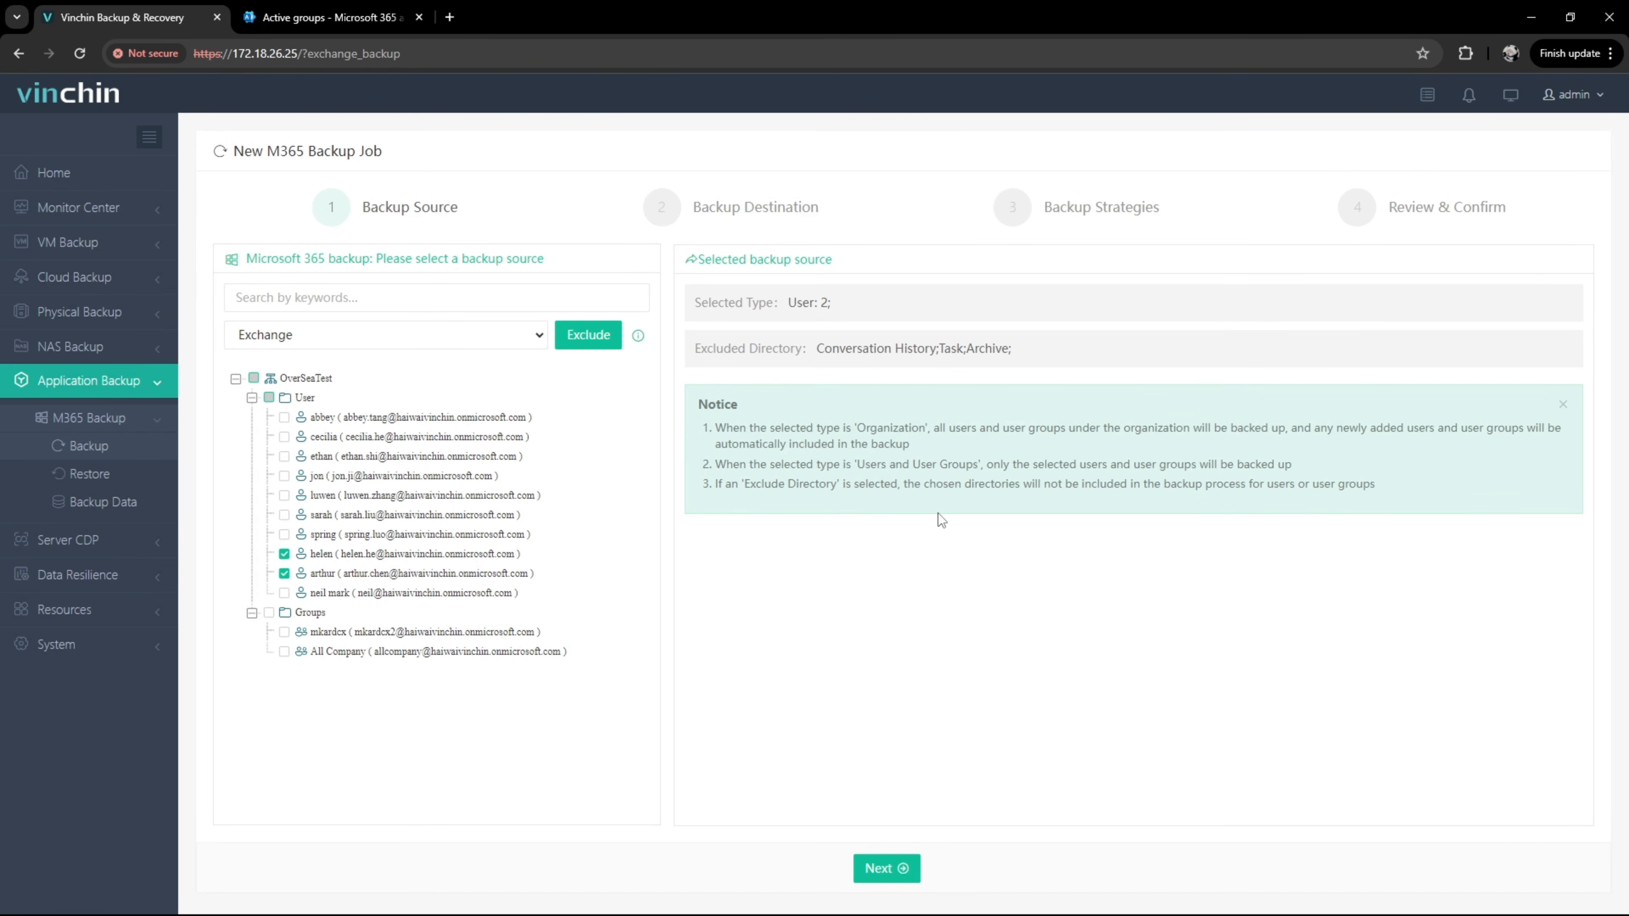
pyautogui.click(887, 869)
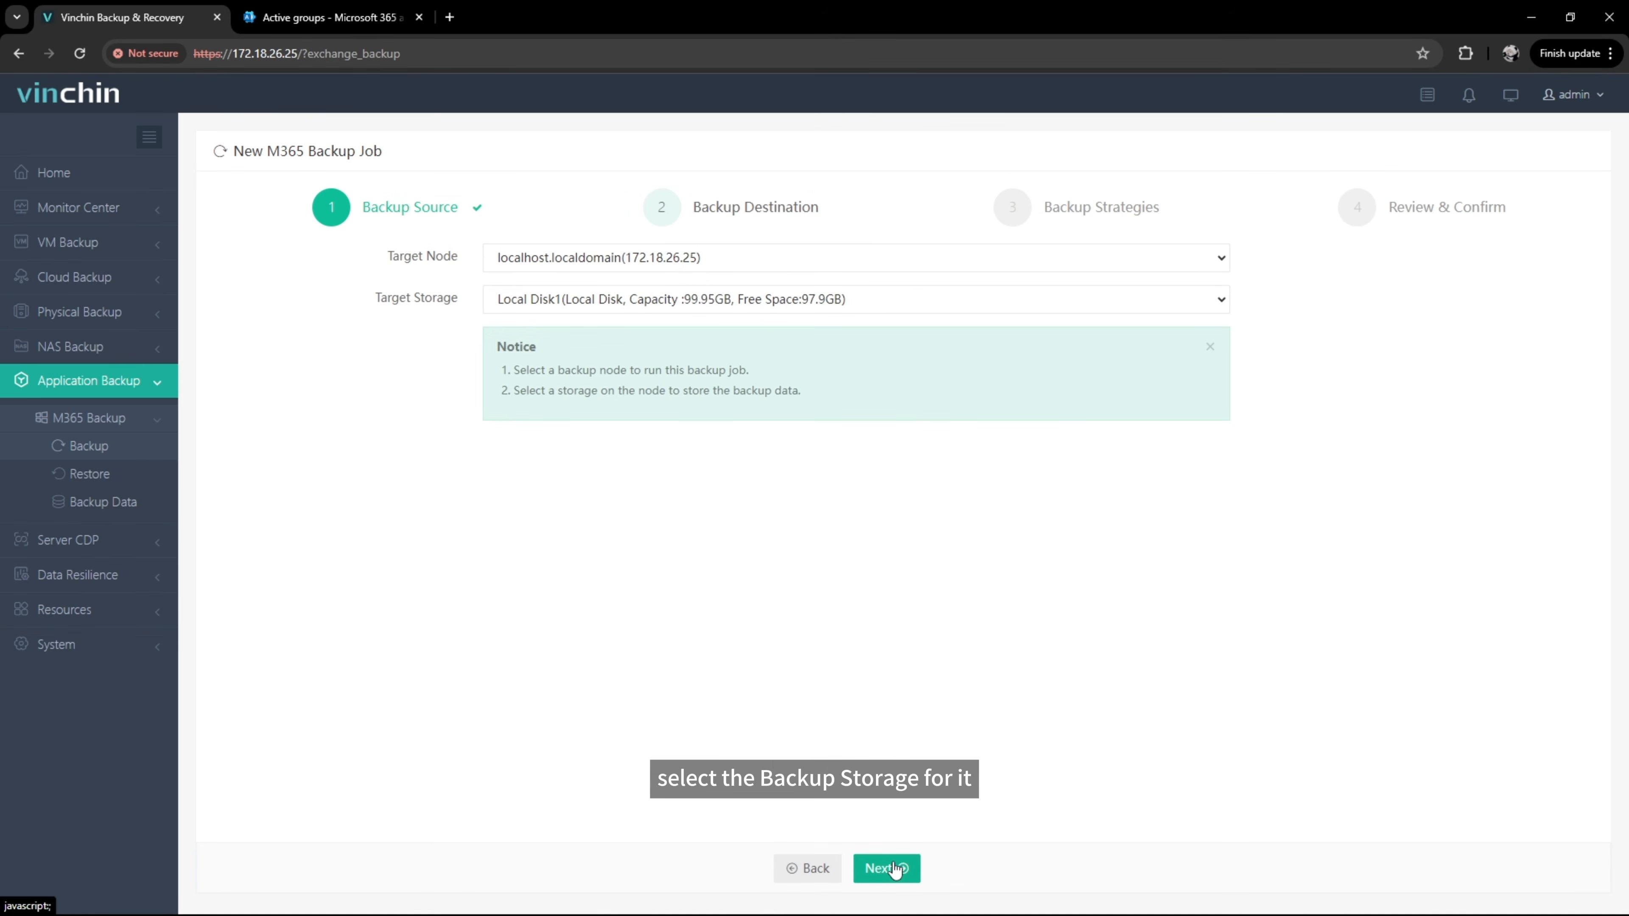
# Step: Accept the localhost.localdomain / Local Disk1 destination and keep the Backup as scheduled mode
pyautogui.click(887, 868)
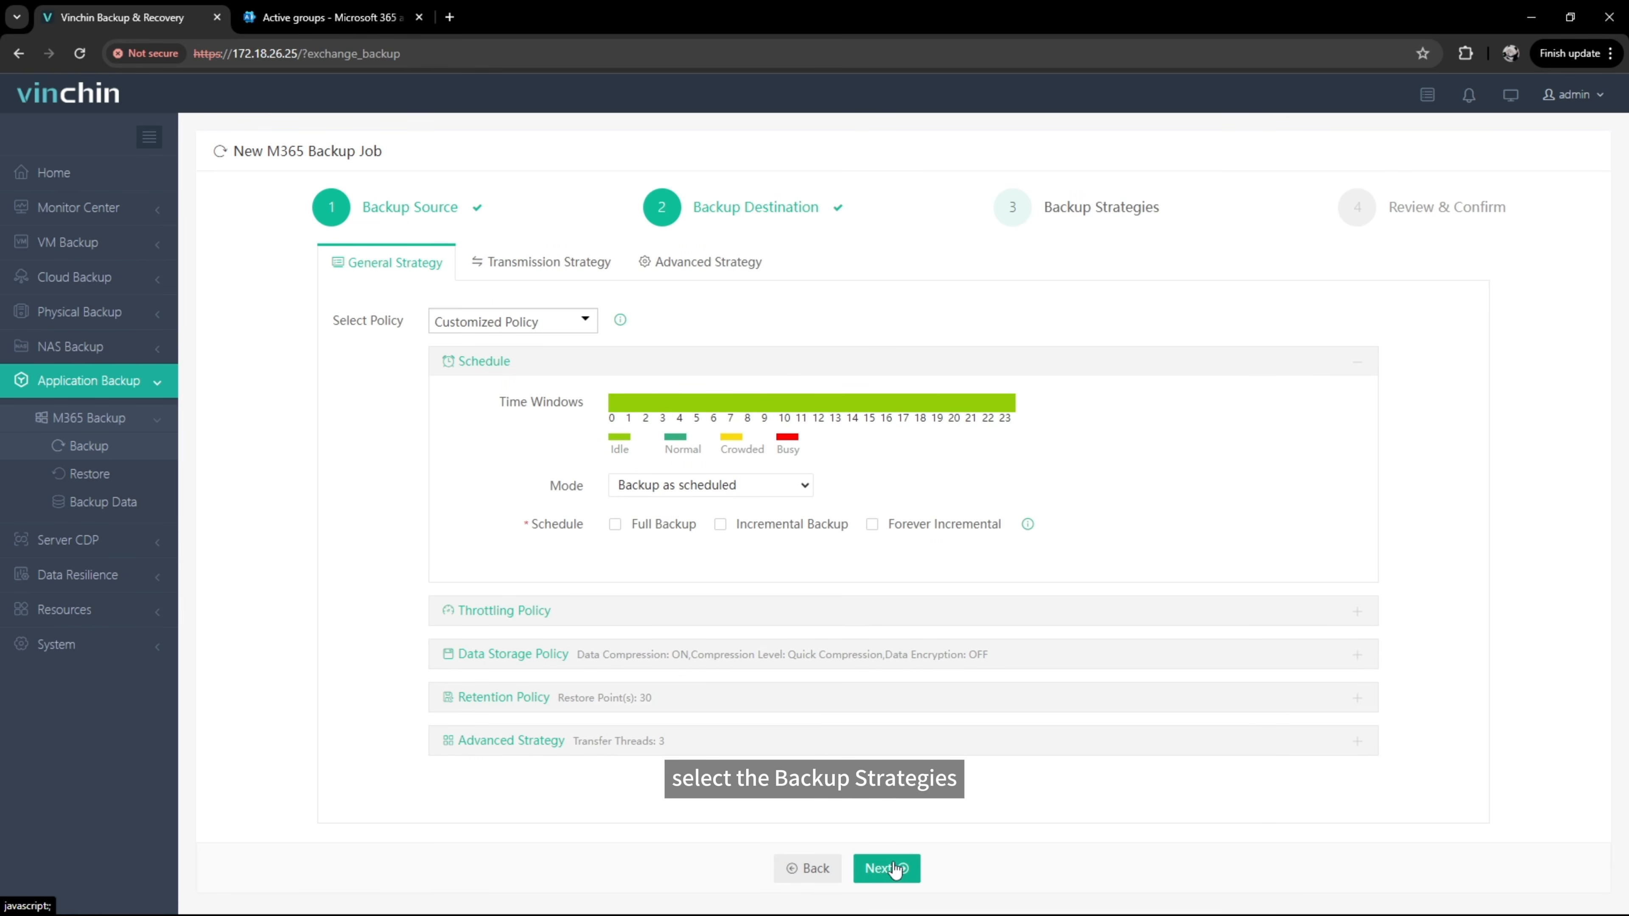
pyautogui.click(787, 489)
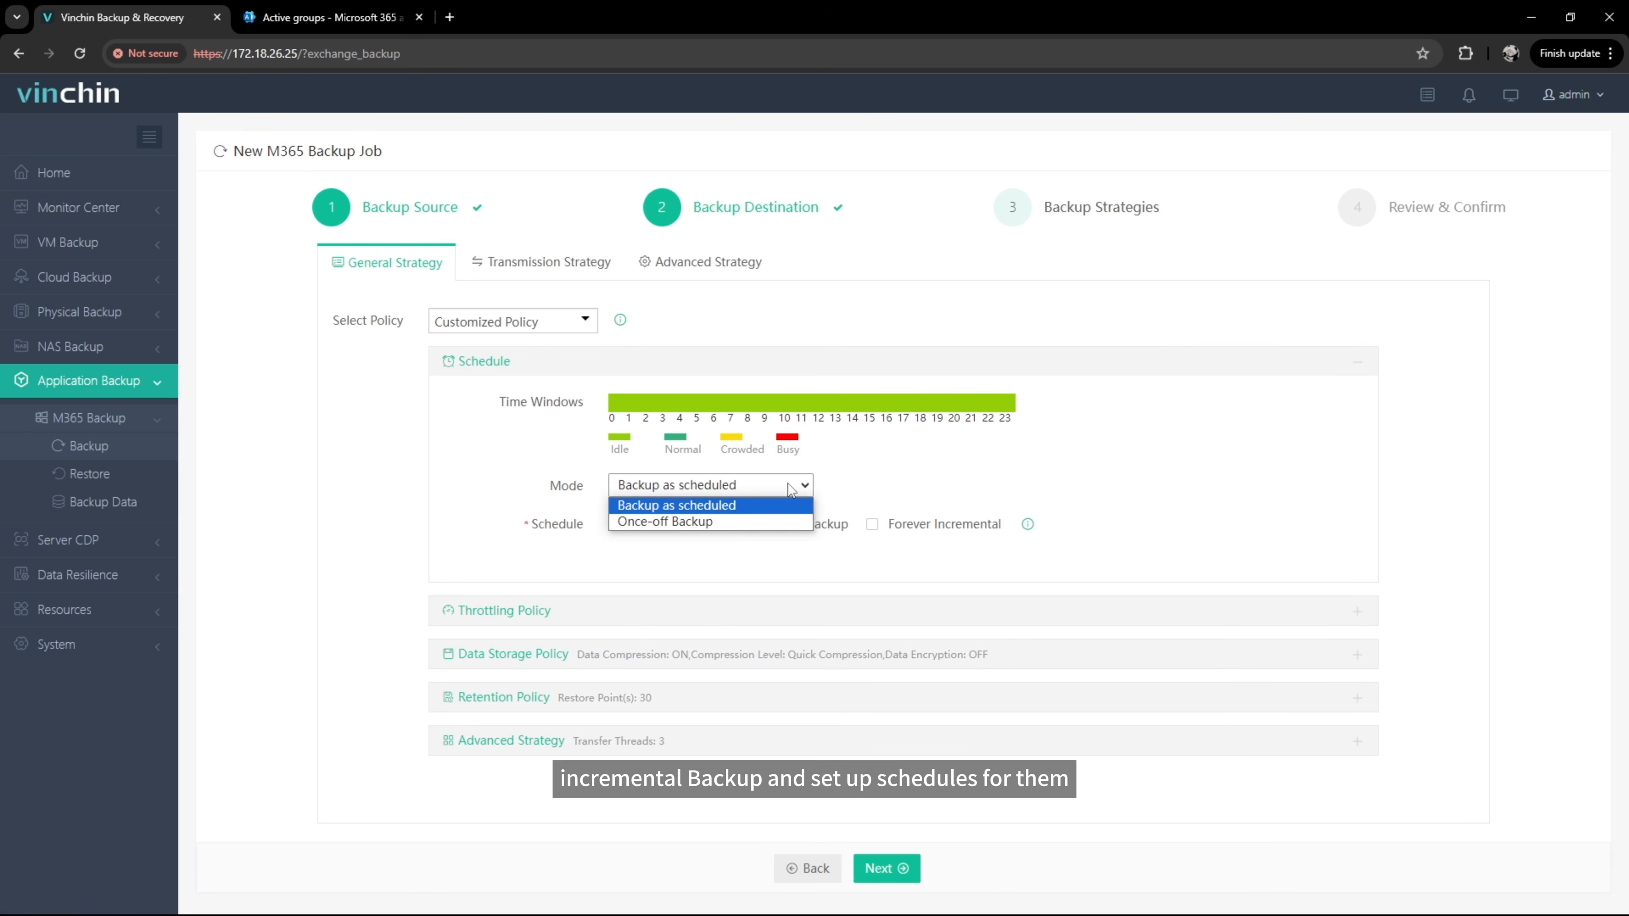
pyautogui.click(791, 490)
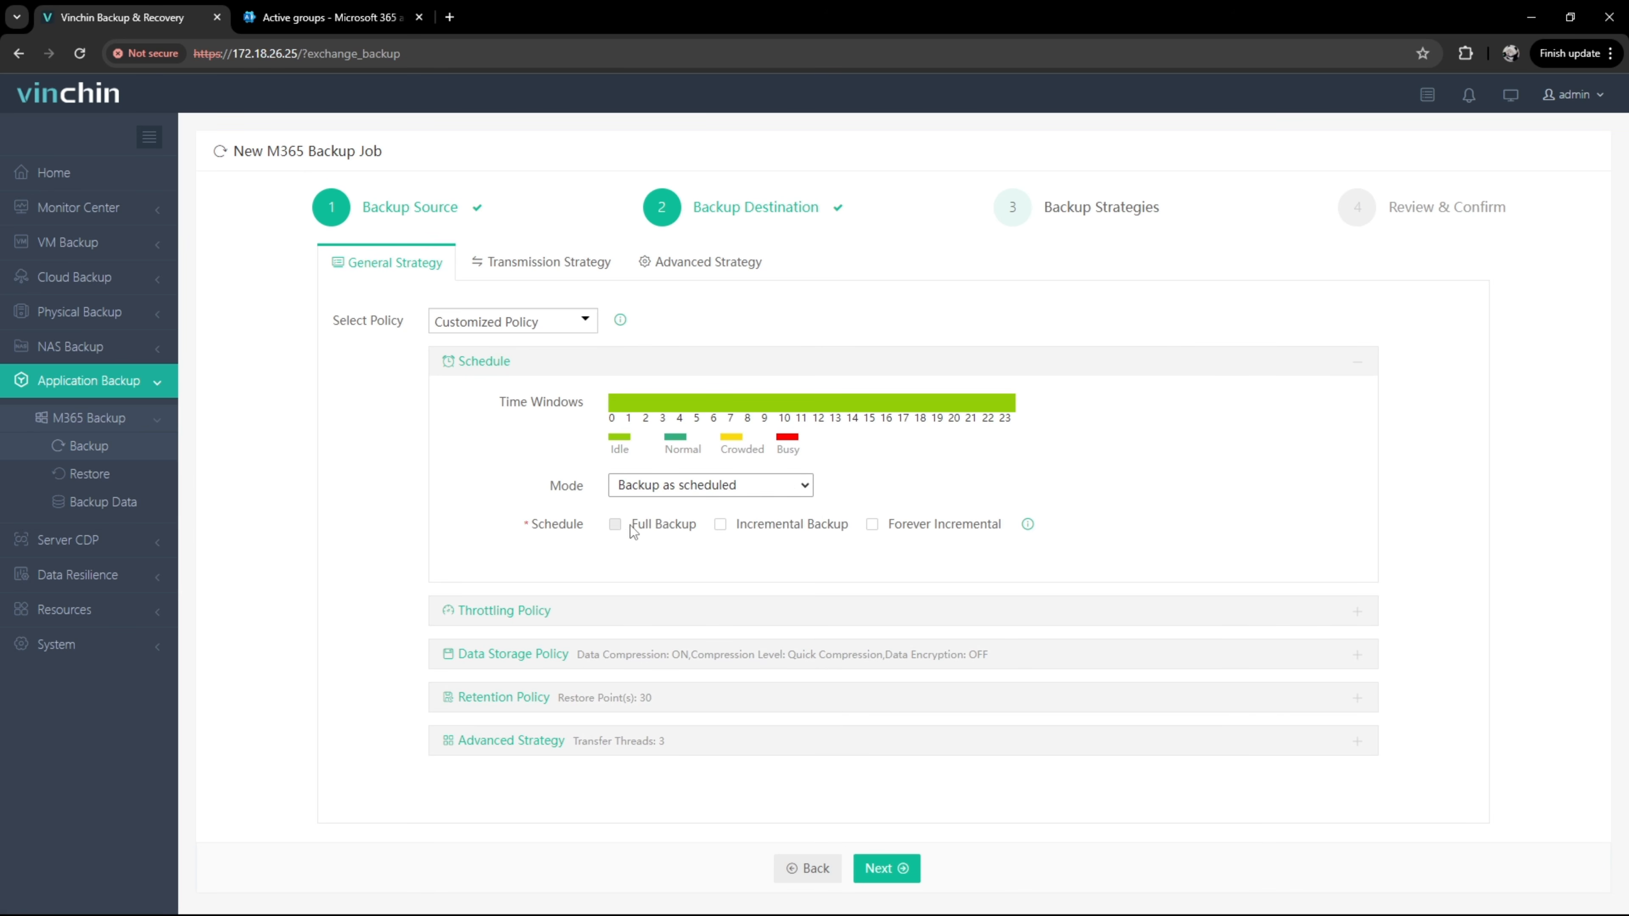
# Step: Enable a Friday full backup and a daily incremental backup, both at 12:57:00
pyautogui.click(615, 525)
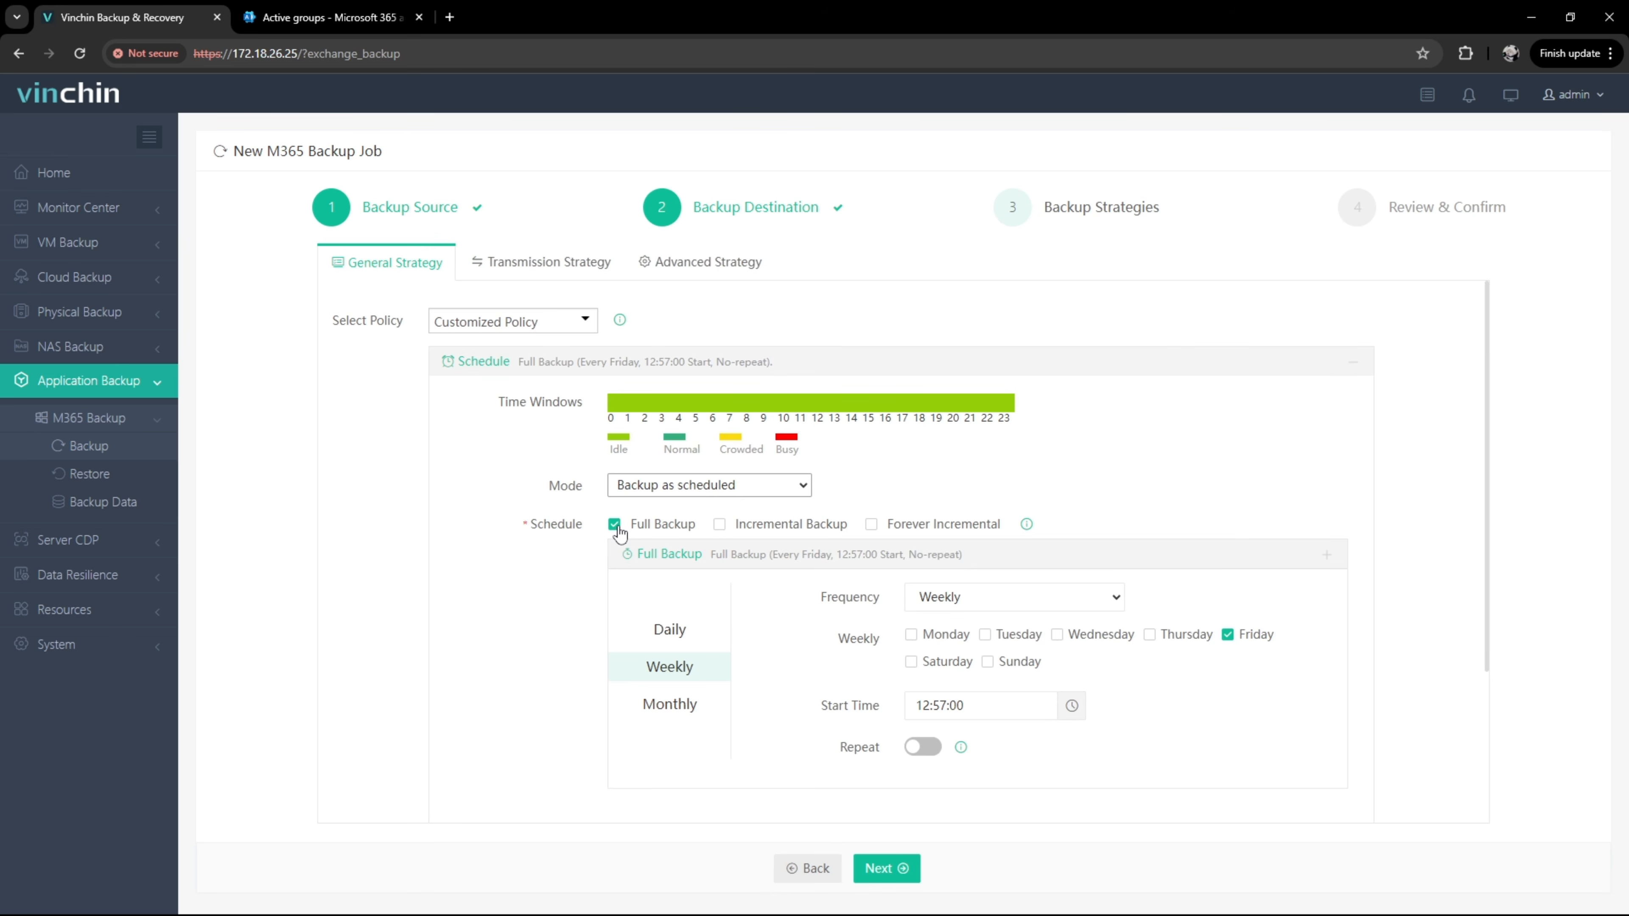
pyautogui.click(719, 526)
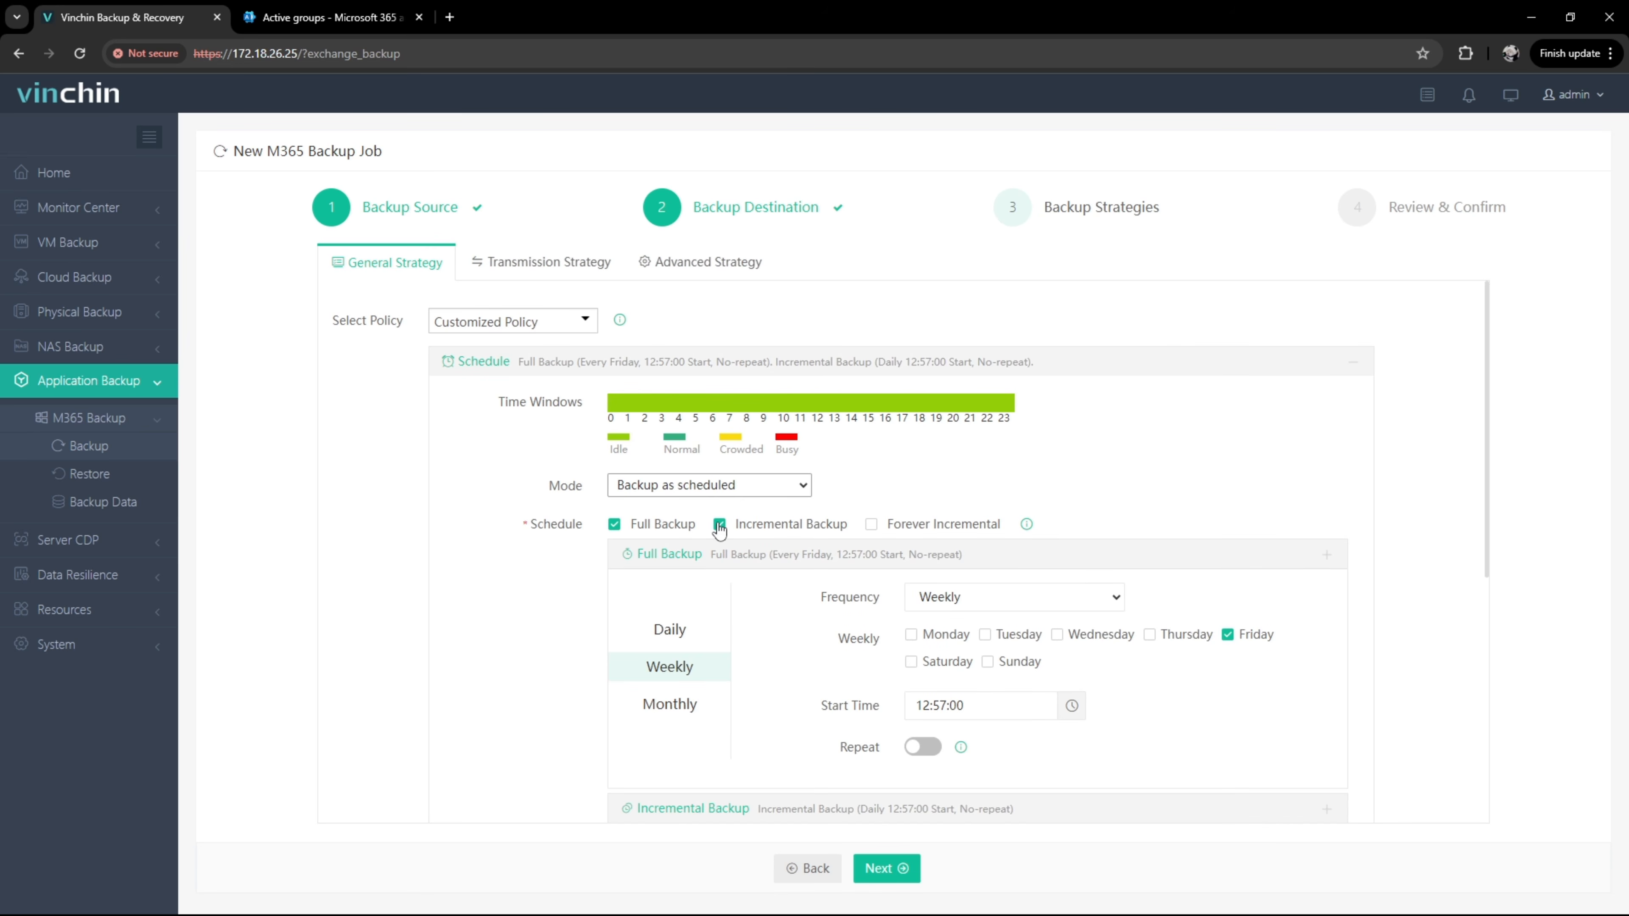
pyautogui.scroll(-4, 1191, 588)
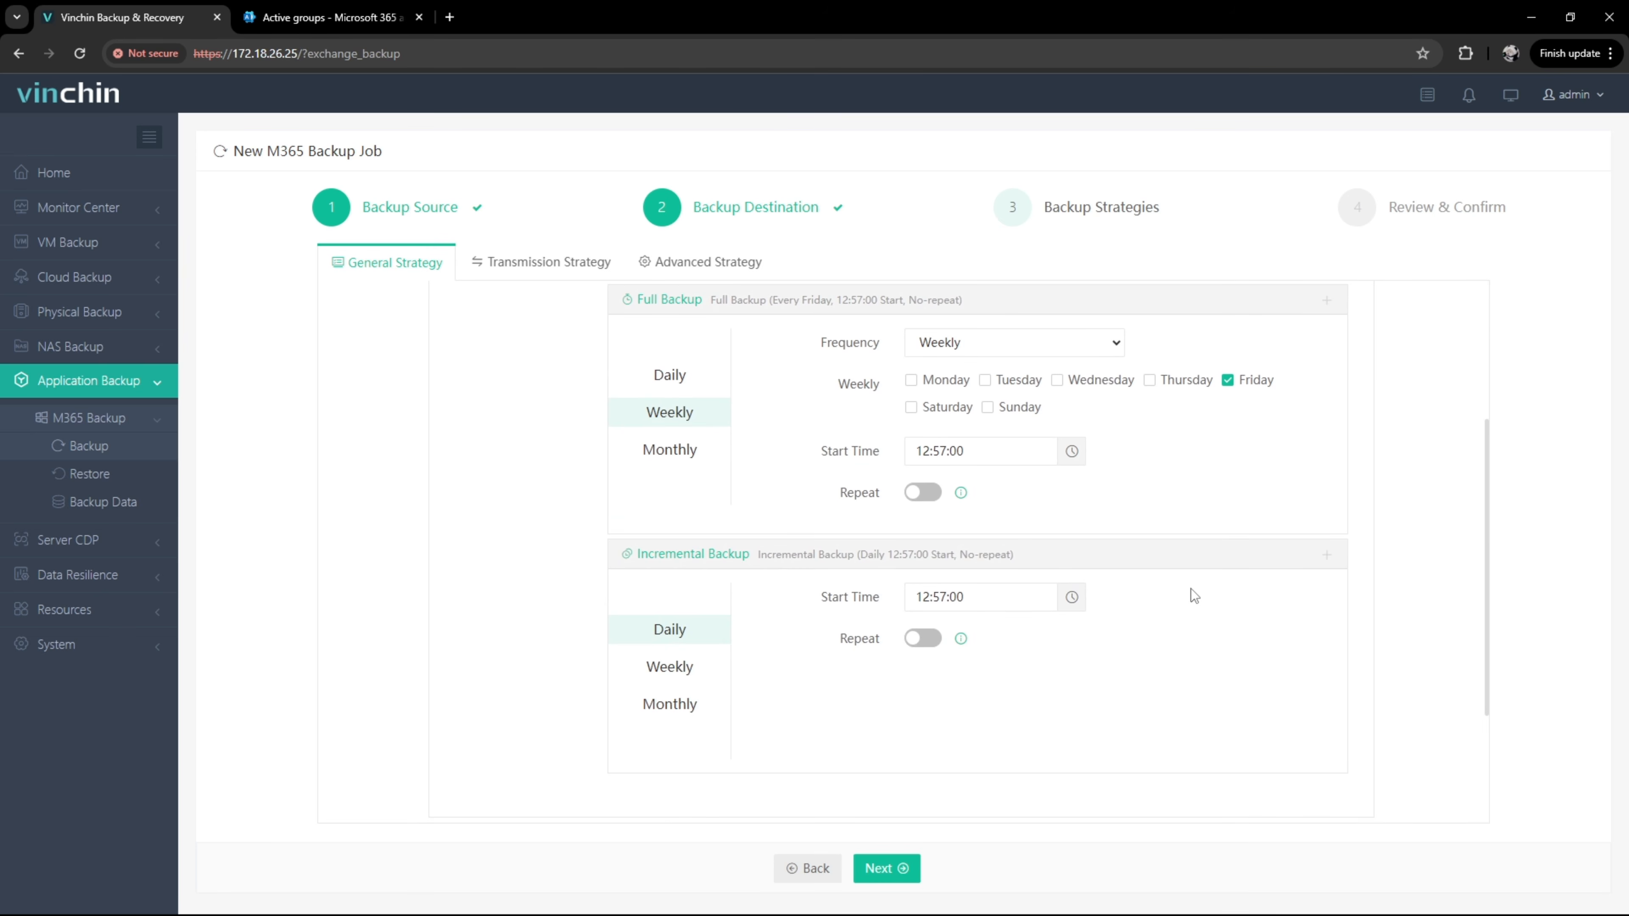
pyautogui.scroll(4, 1191, 588)
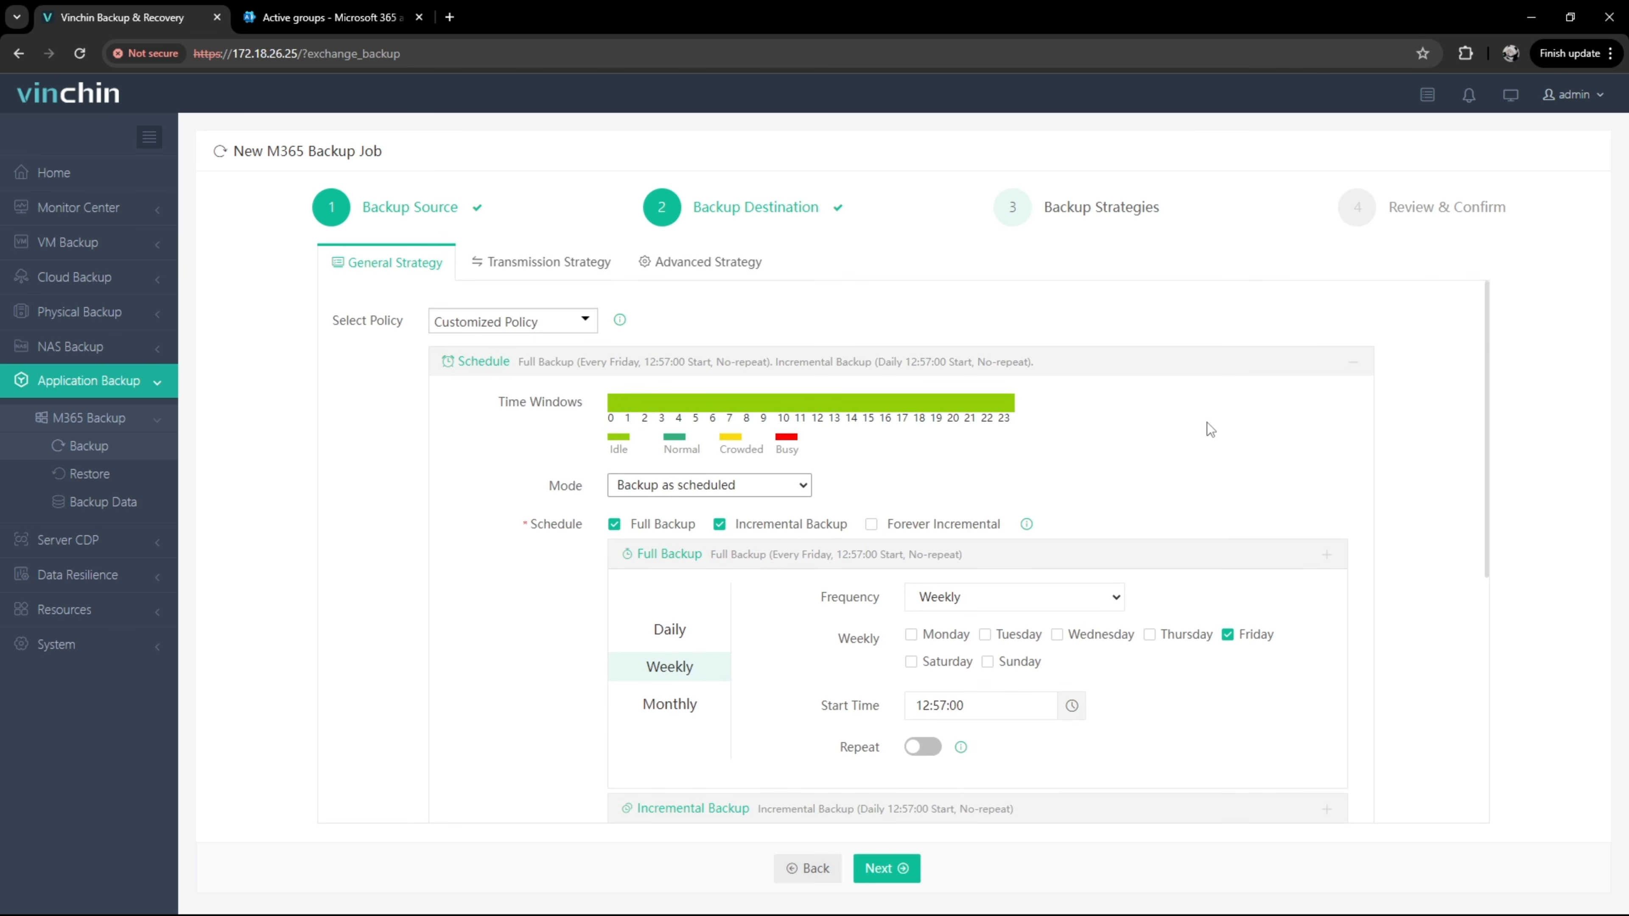
pyautogui.click(1206, 365)
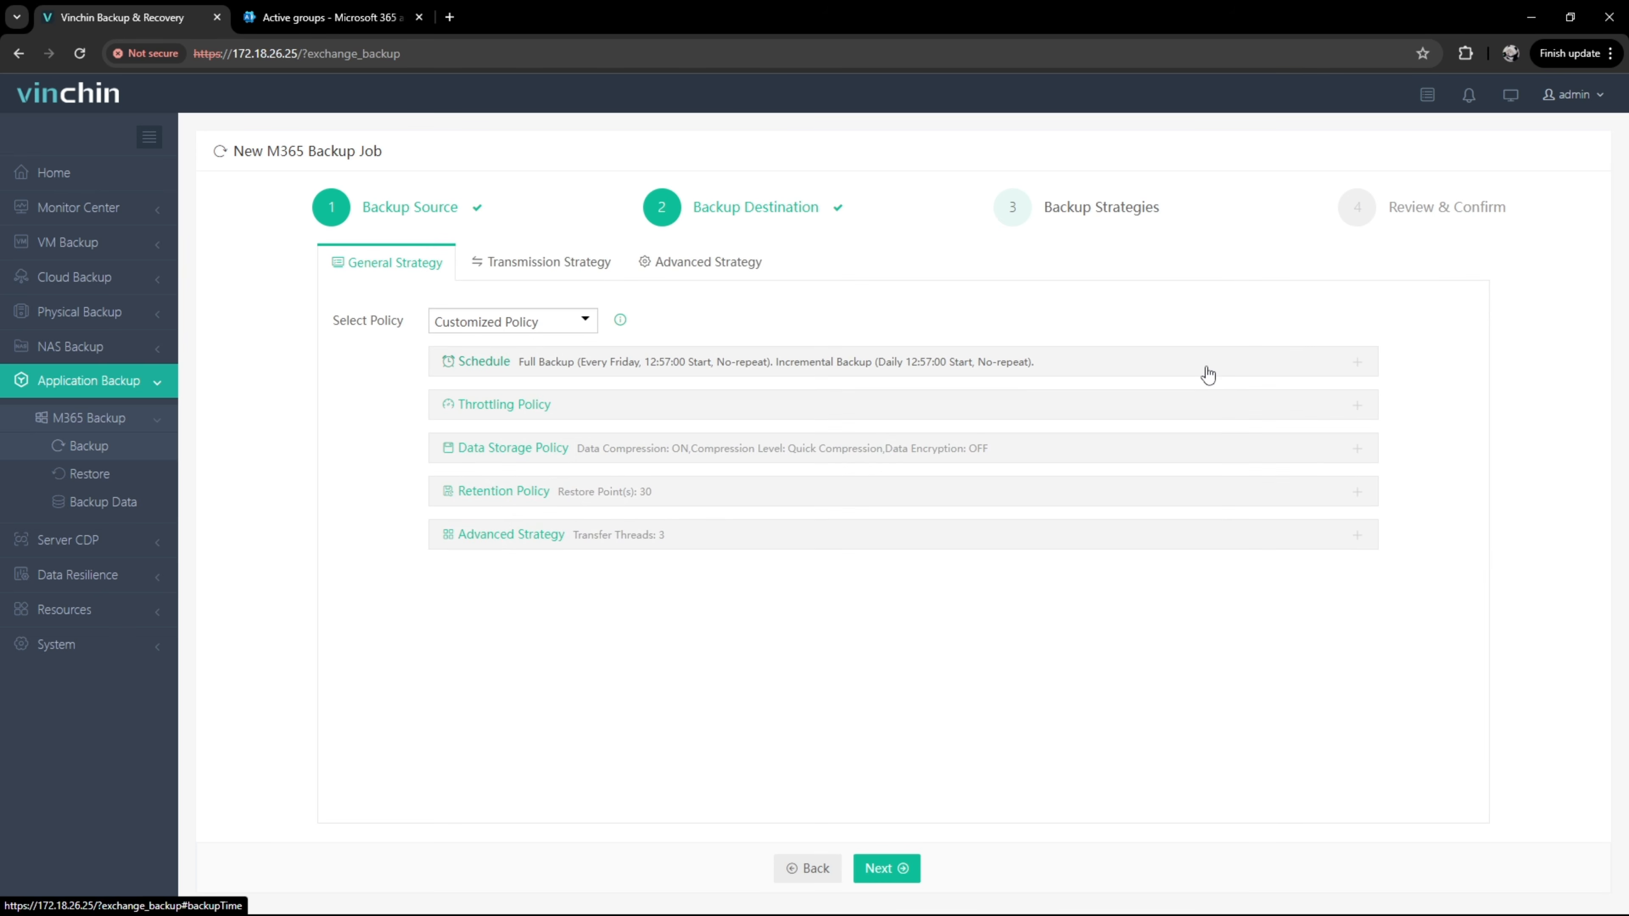
# Step: Keep default throttling, retention and advanced settings, with Quick Compression for data storage
pyautogui.click(1207, 415)
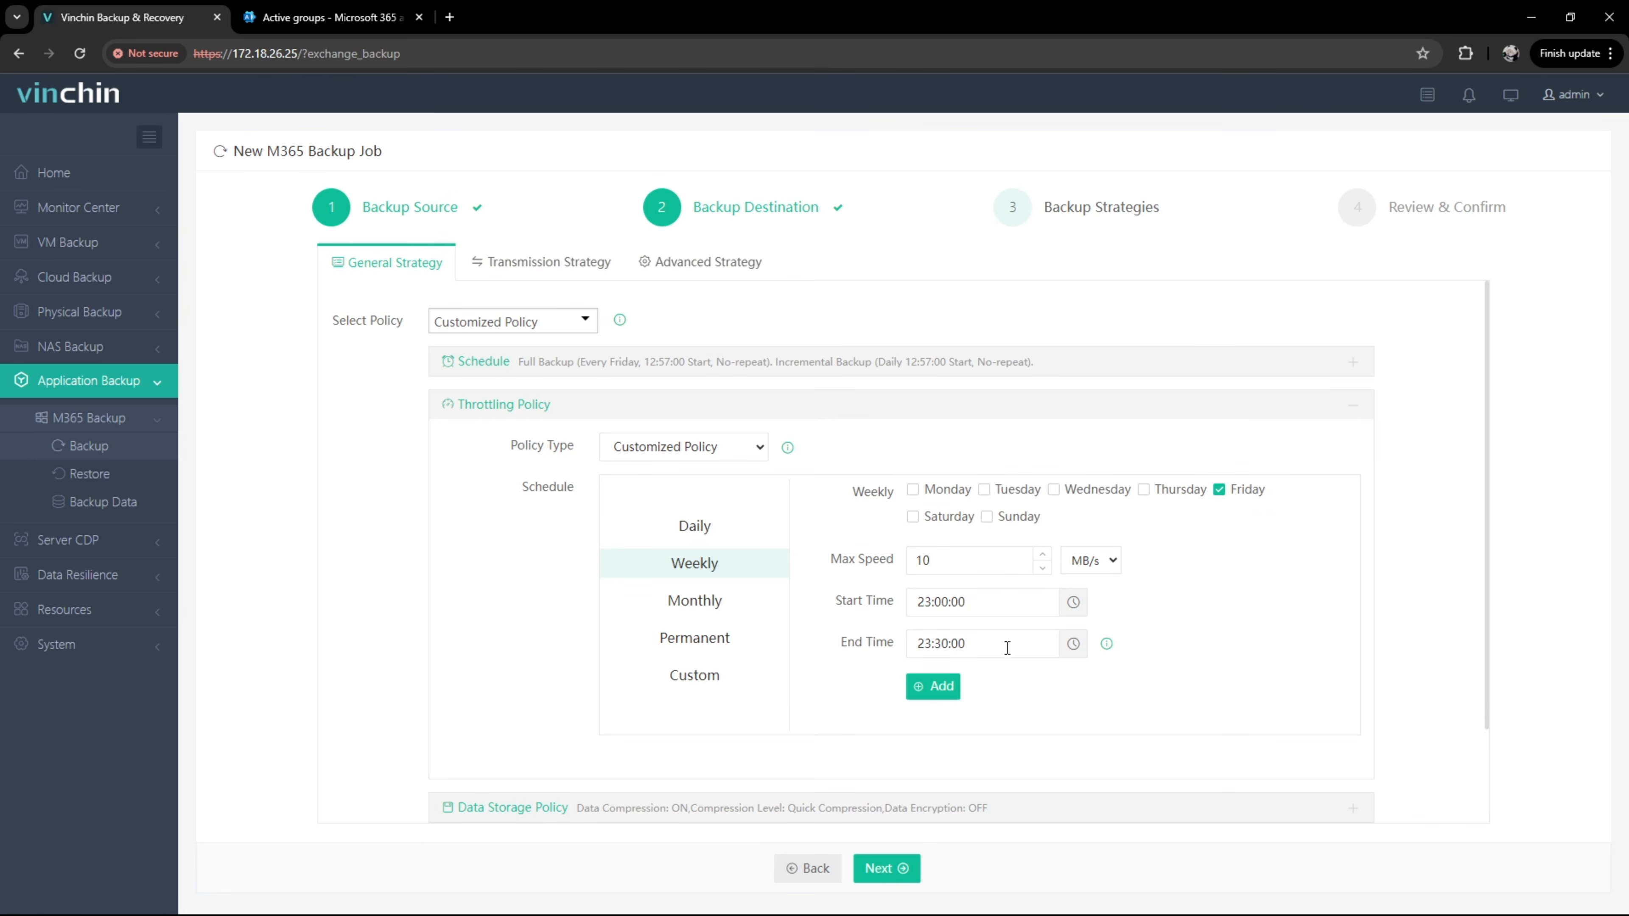
pyautogui.click(1066, 414)
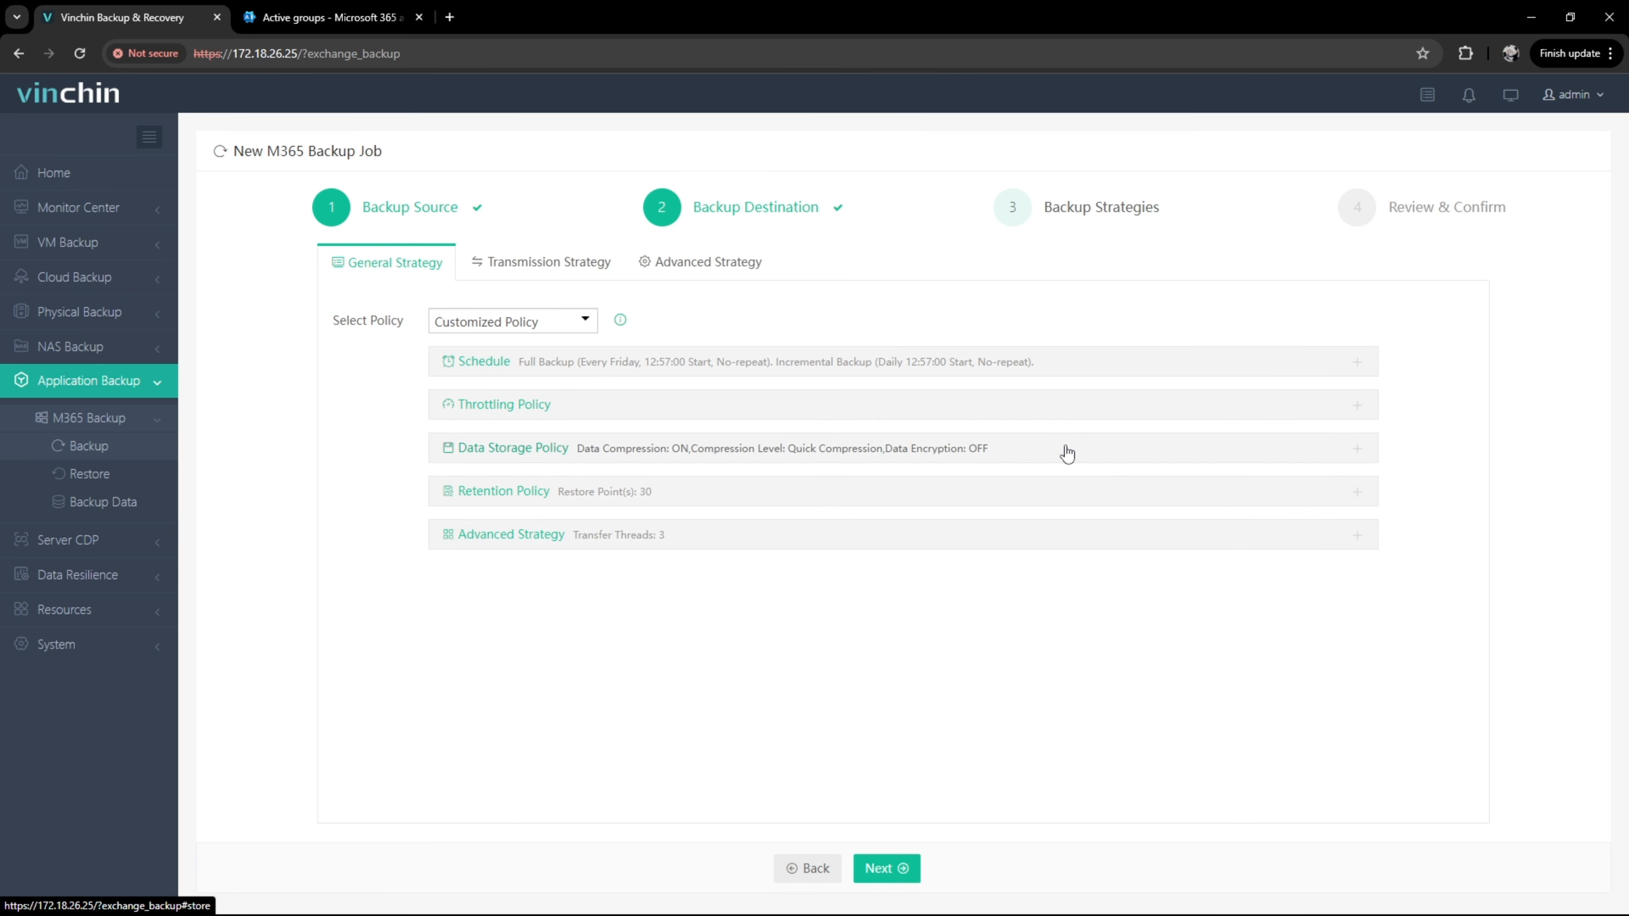
pyautogui.click(1066, 452)
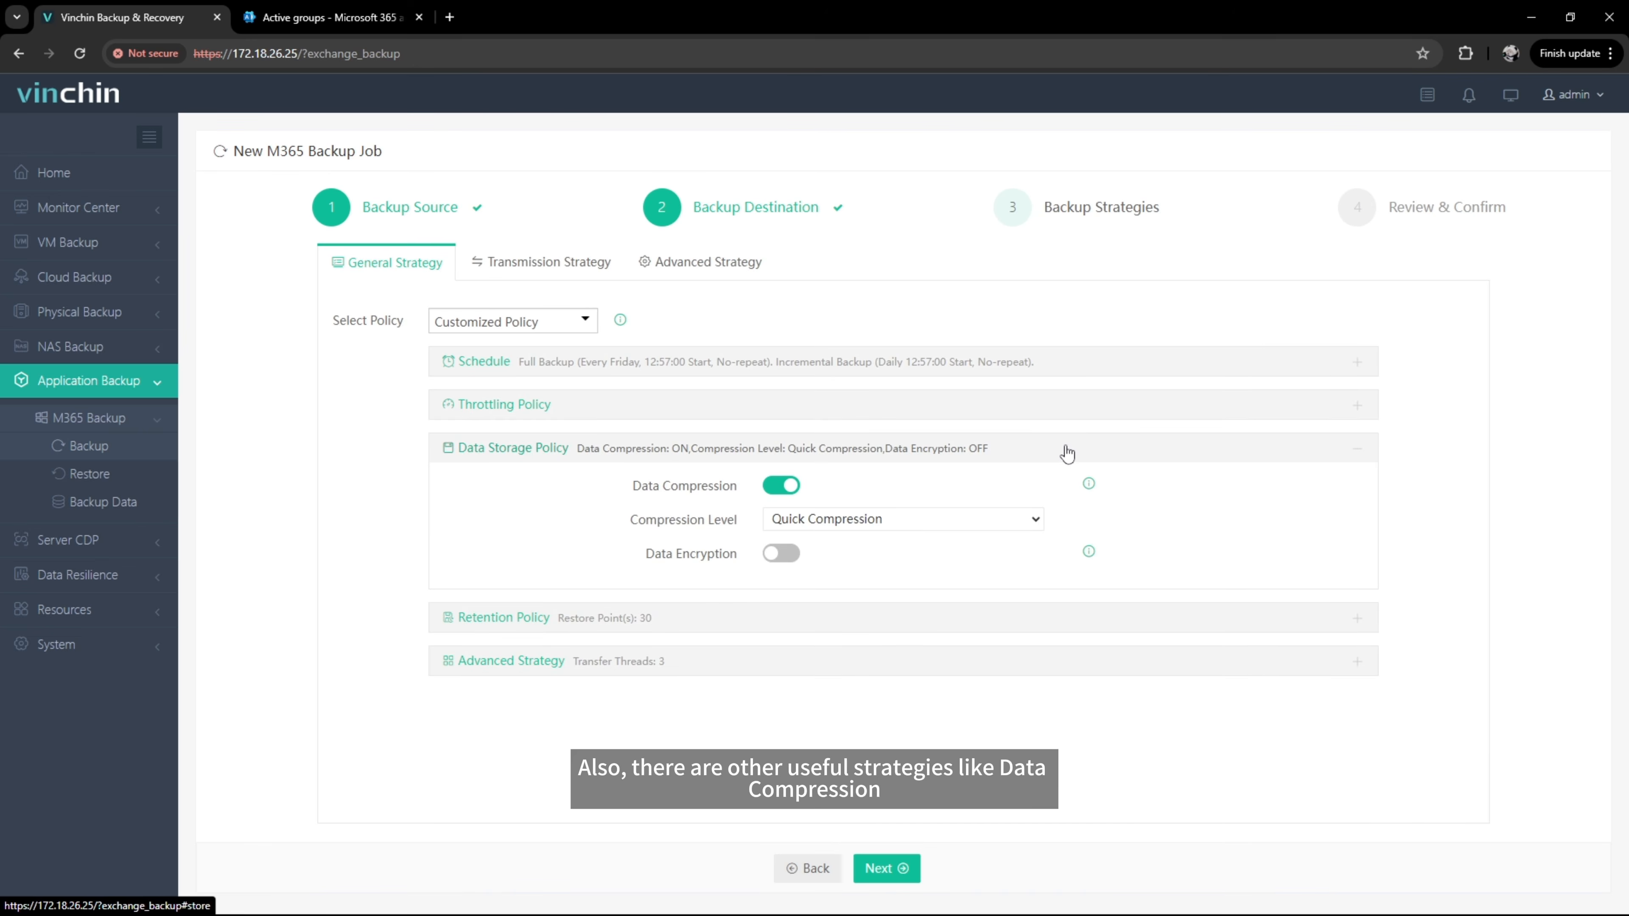
pyautogui.click(1032, 521)
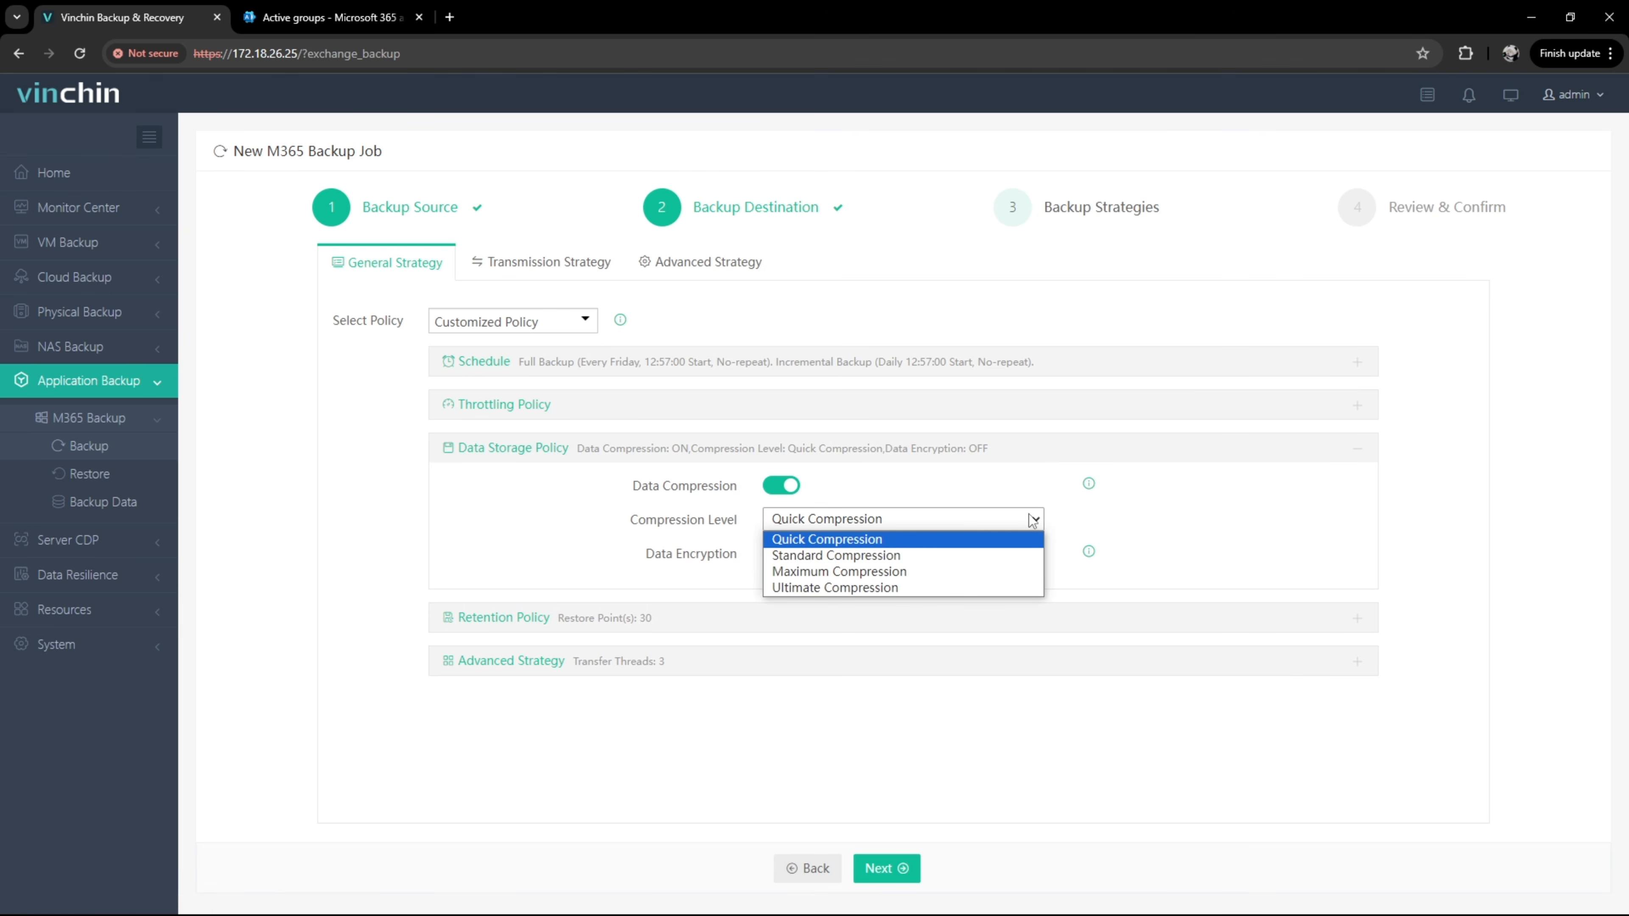
pyautogui.click(1032, 521)
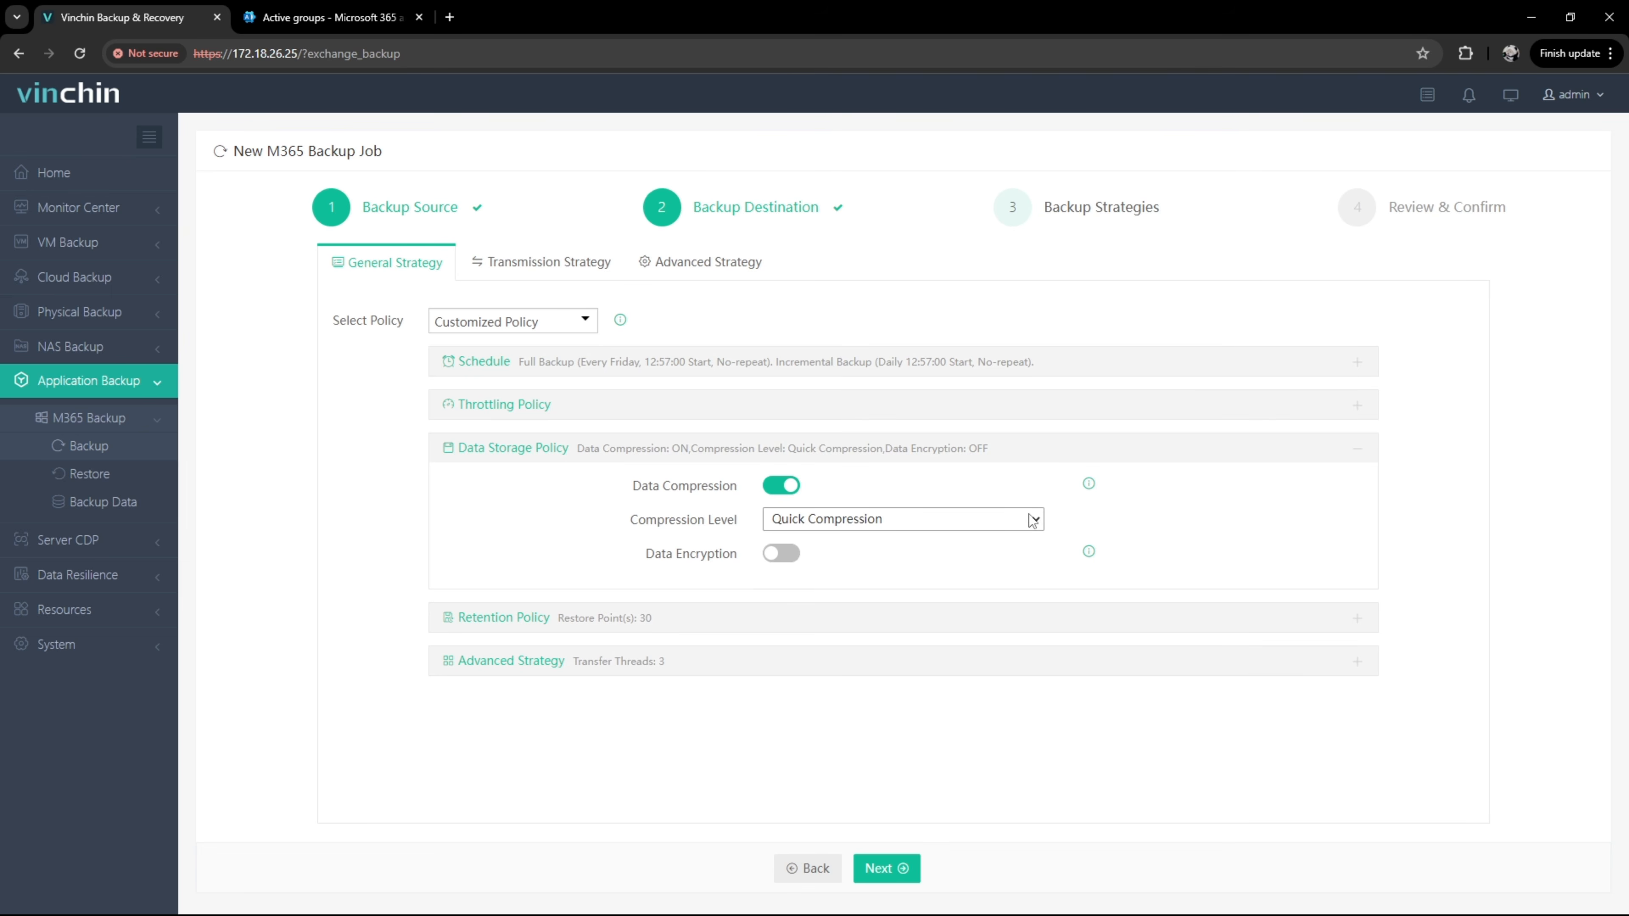
pyautogui.click(1029, 618)
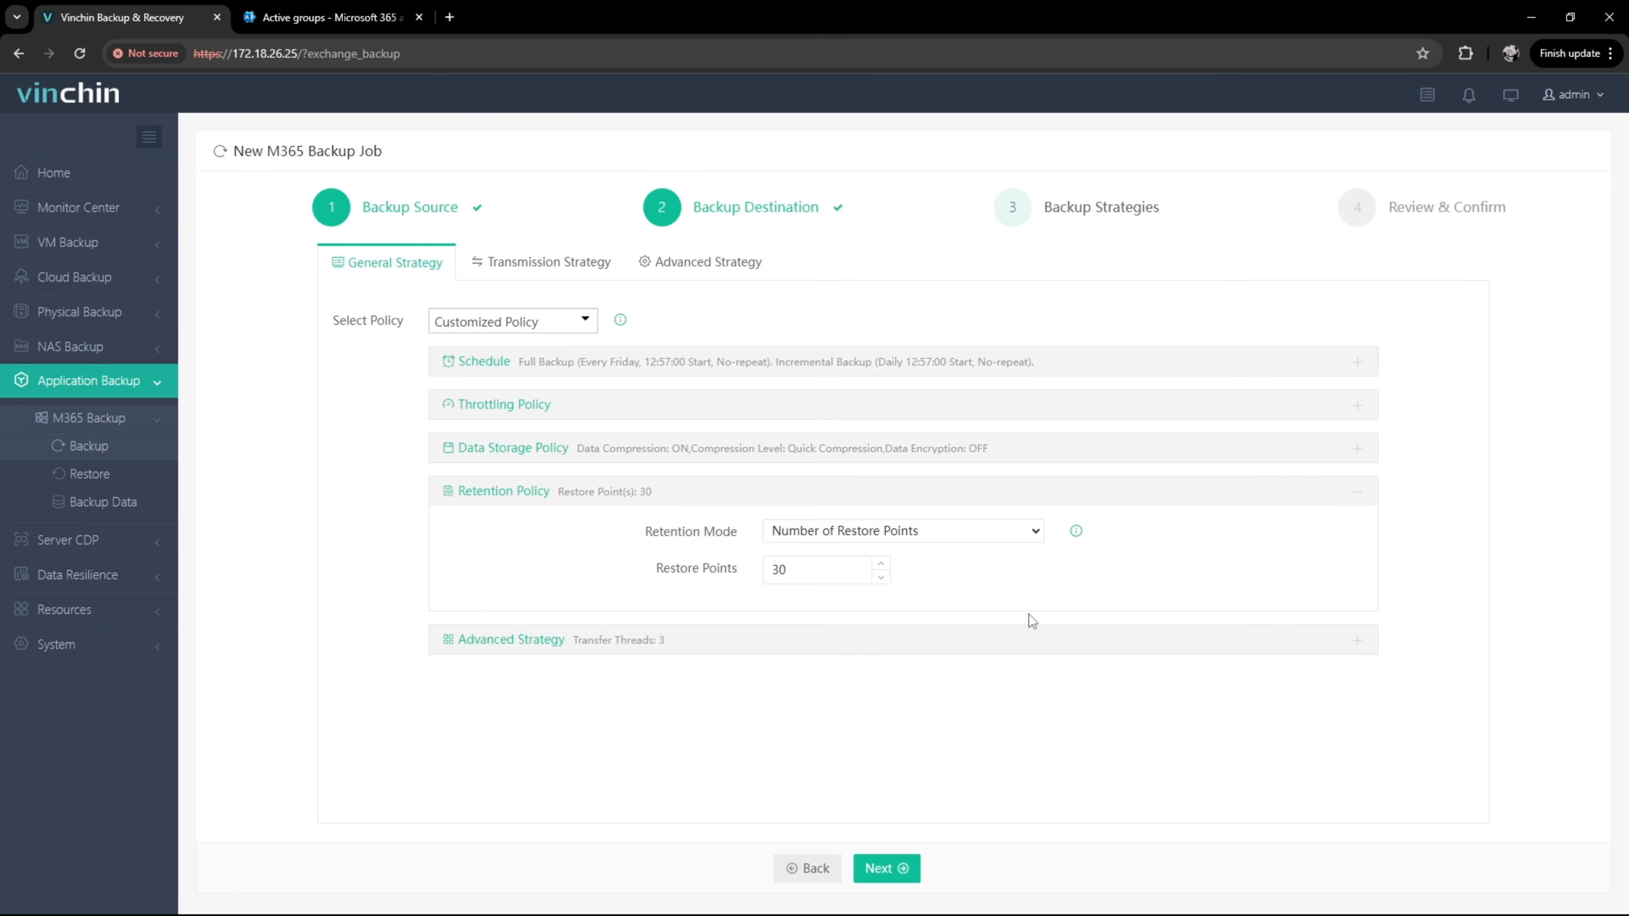
pyautogui.click(1031, 642)
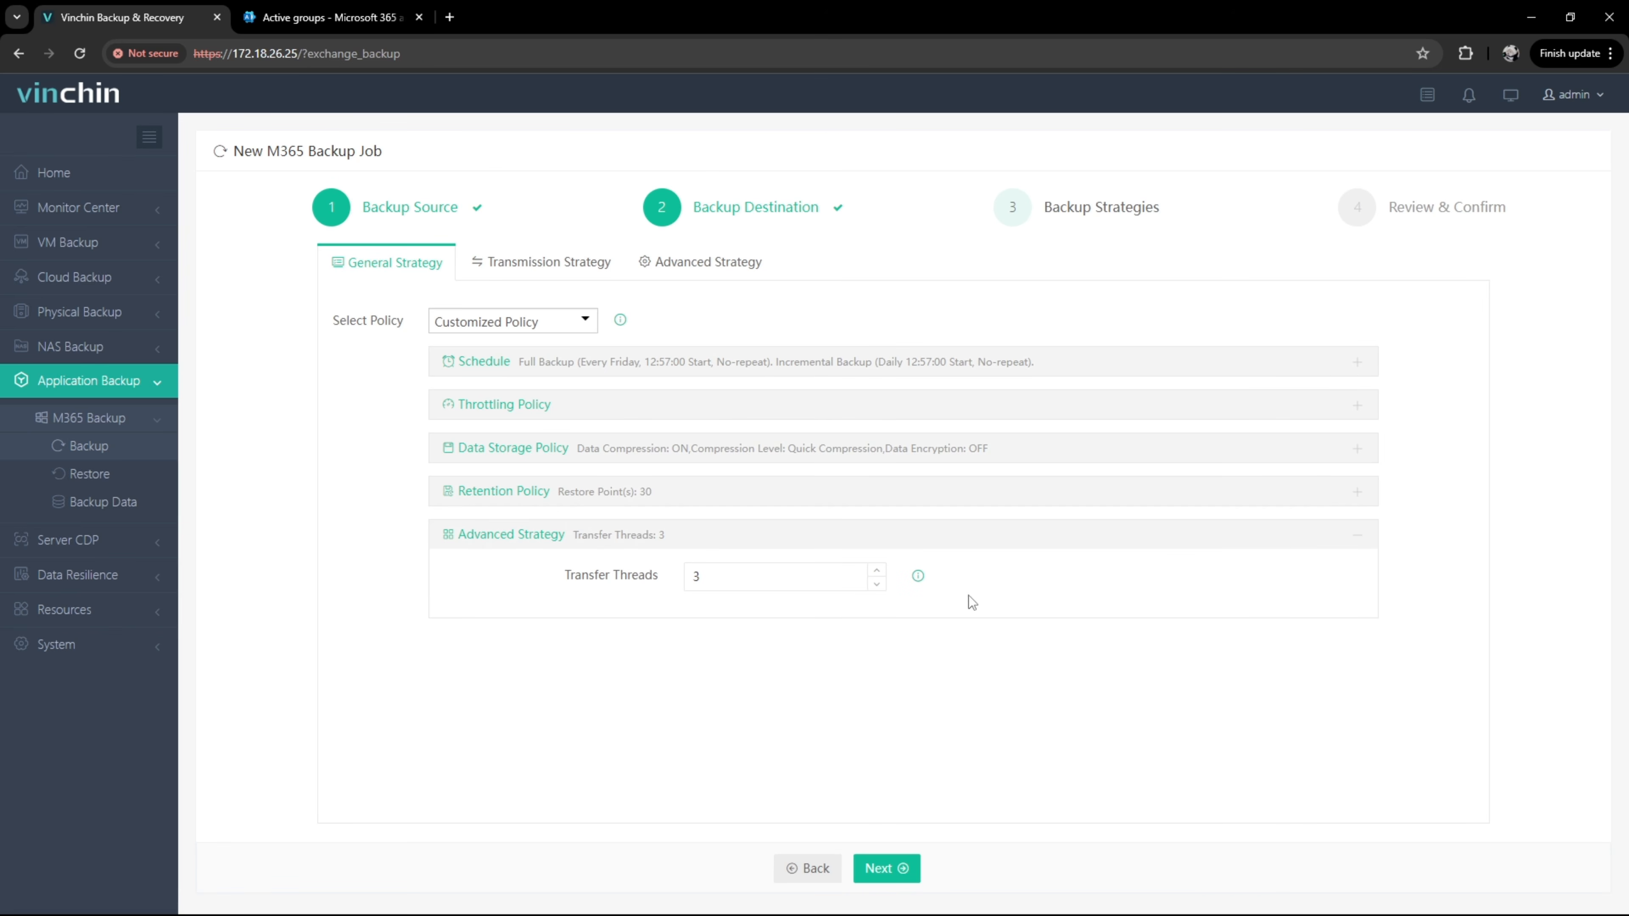
pyautogui.click(587, 267)
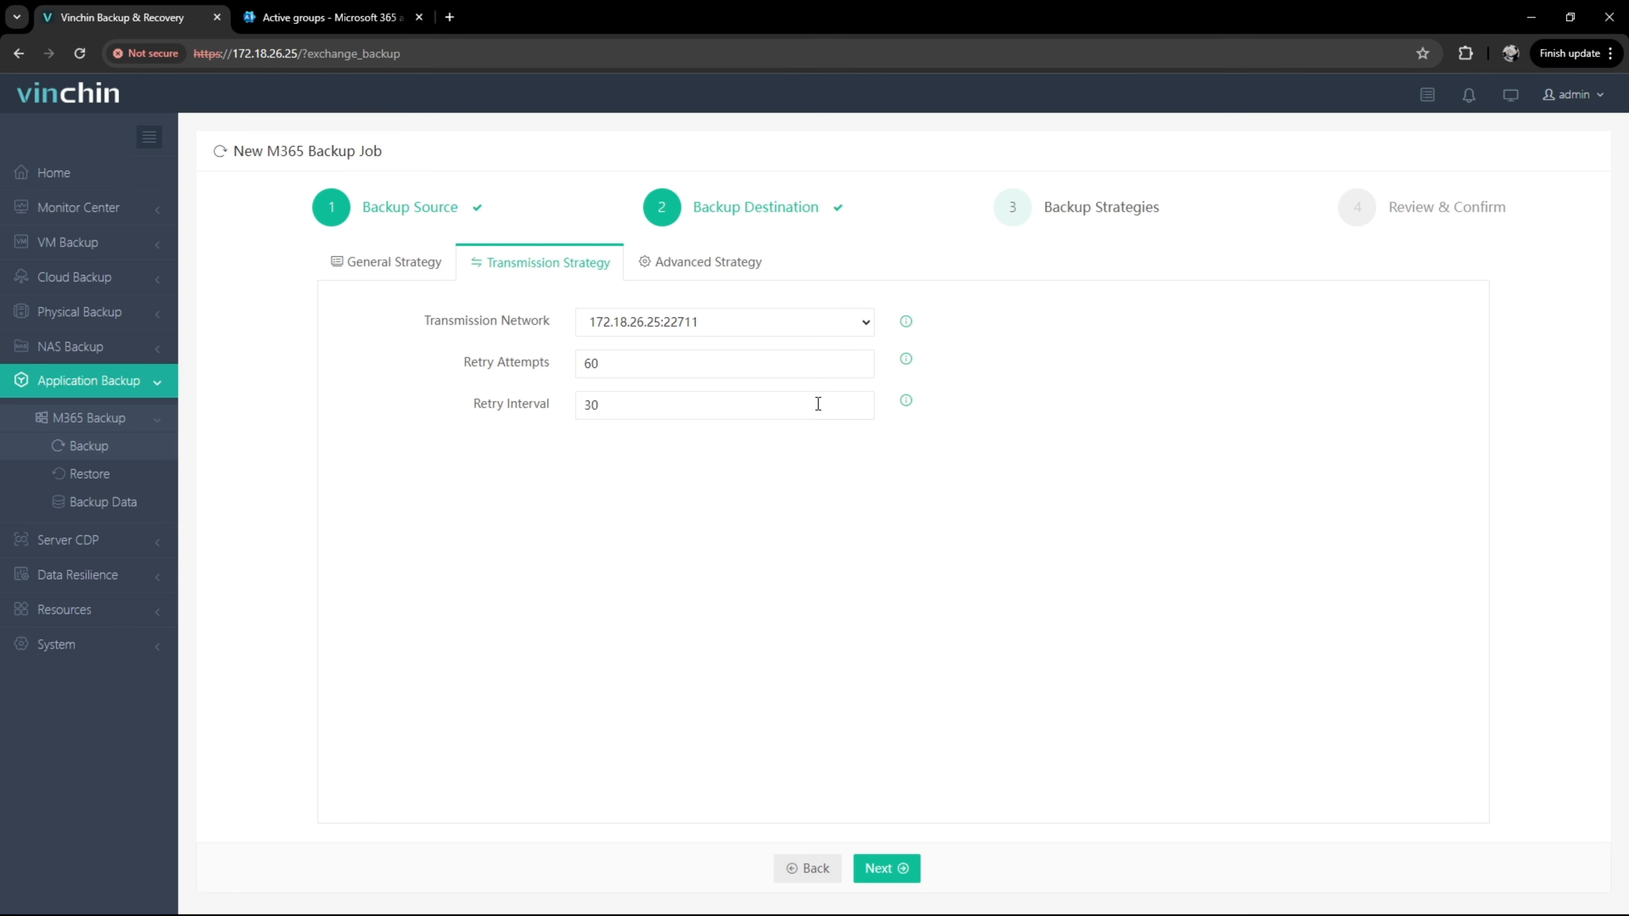
# Step: Accept the transmission and auto-retry settings and reach the Review & Confirm summary for Exchange Backup1
pyautogui.click(726, 271)
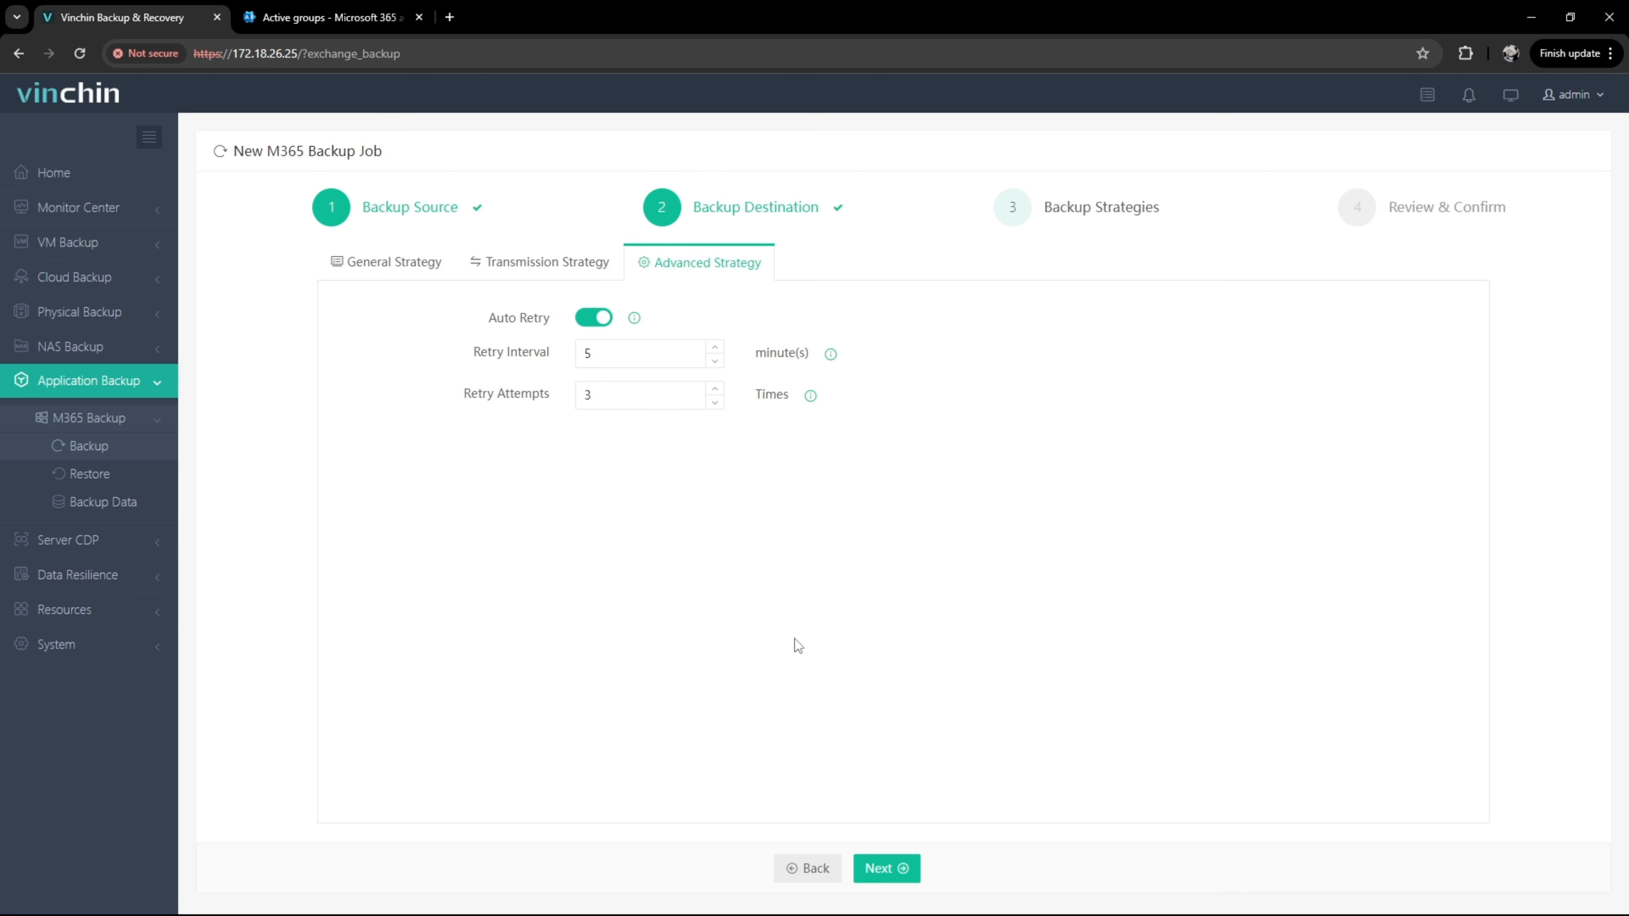
pyautogui.click(890, 873)
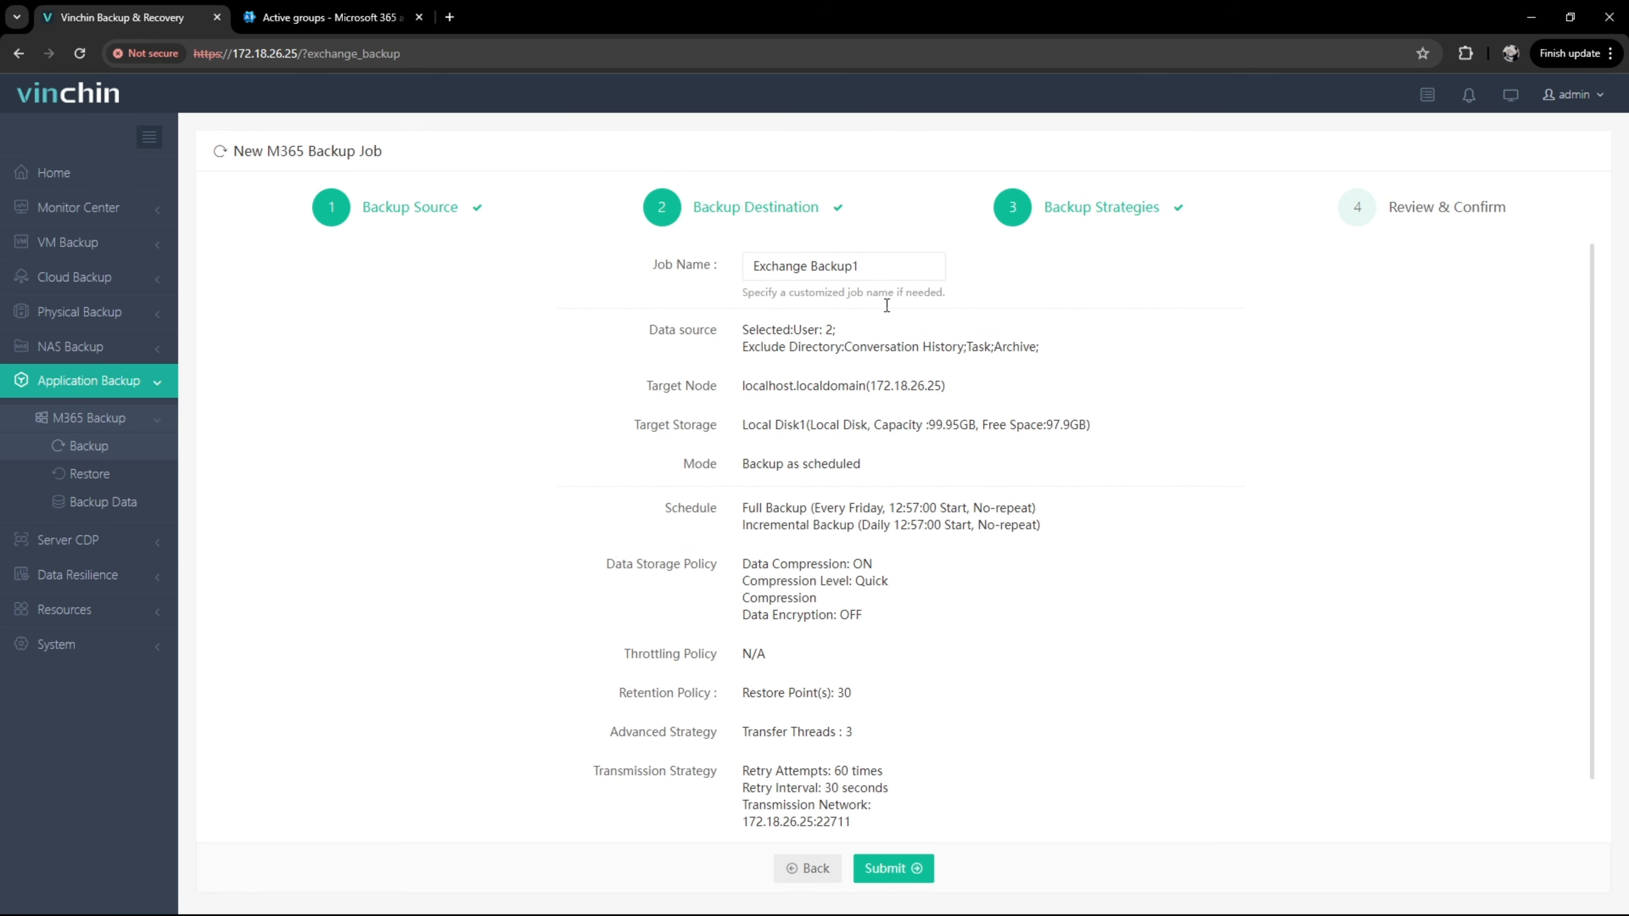
# Step: Check the Review & Confirm summary for Exchange Backup1 and submit it as a new job
pyautogui.scroll(-1, 939, 569)
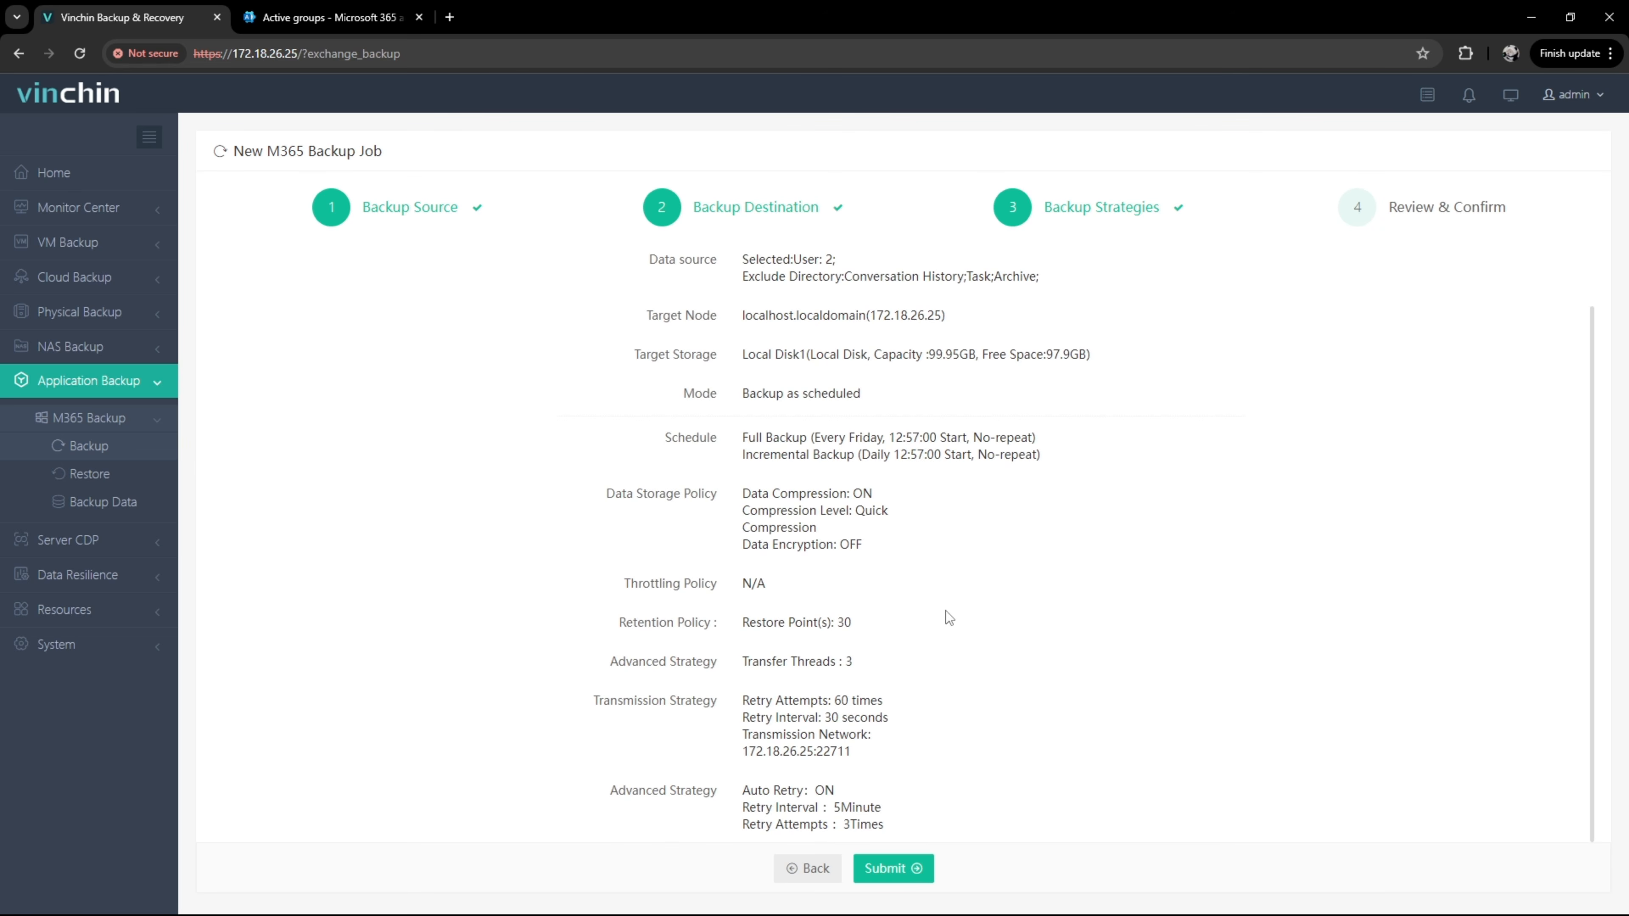
pyautogui.click(909, 870)
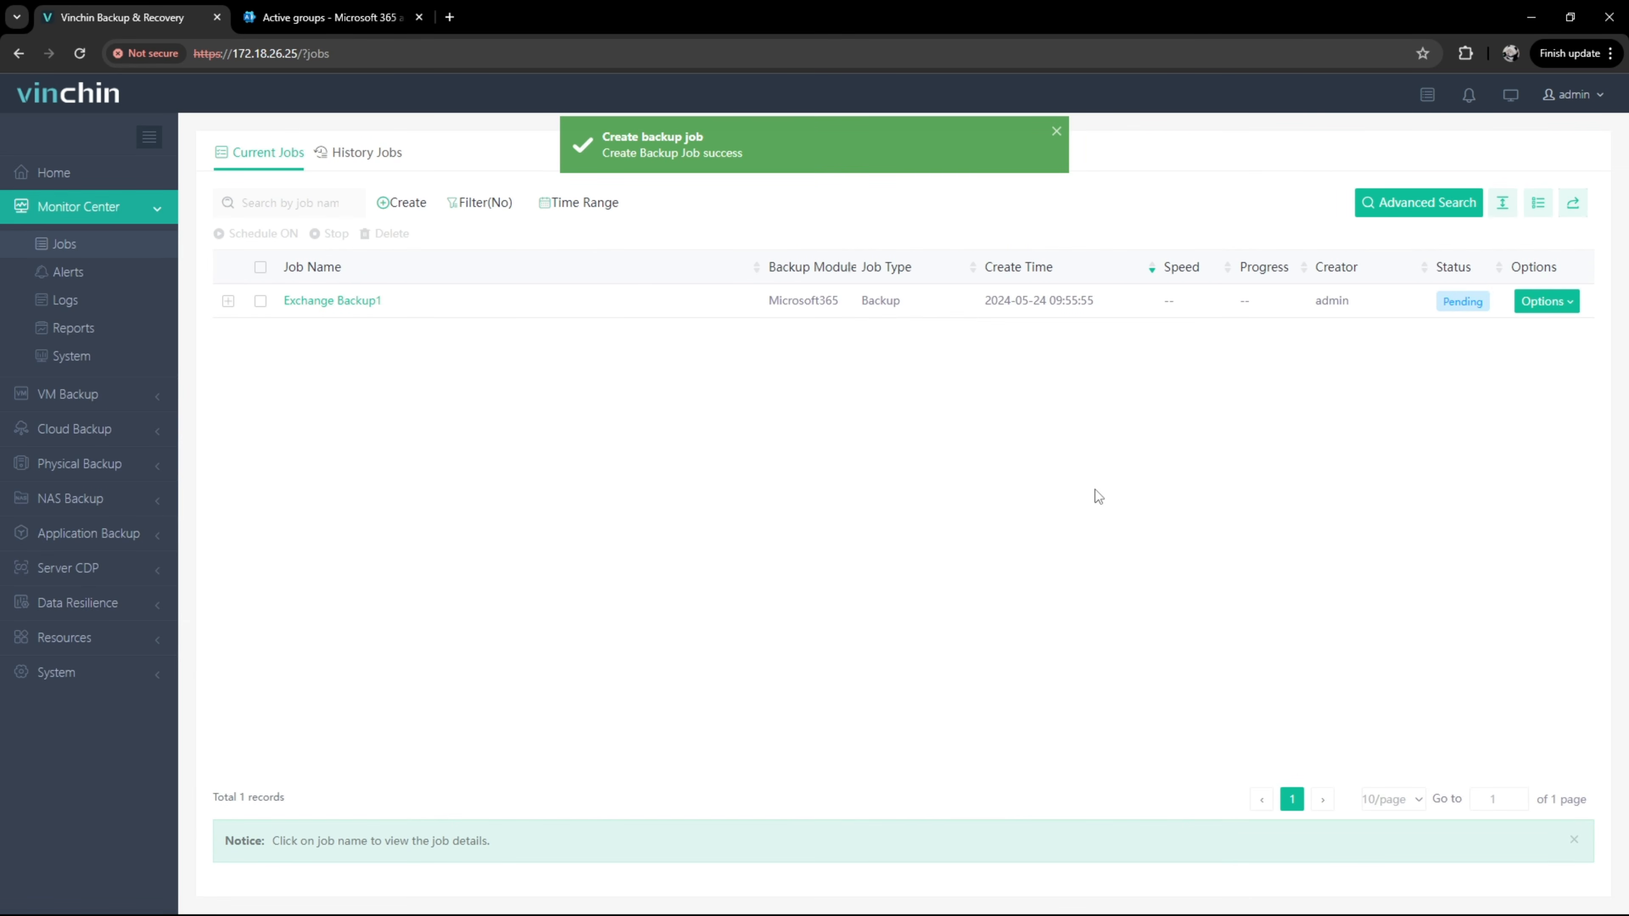
# Step: Start a full backup of Exchange Backup1 and view its job details until the log shows Job completed
pyautogui.click(1530, 313)
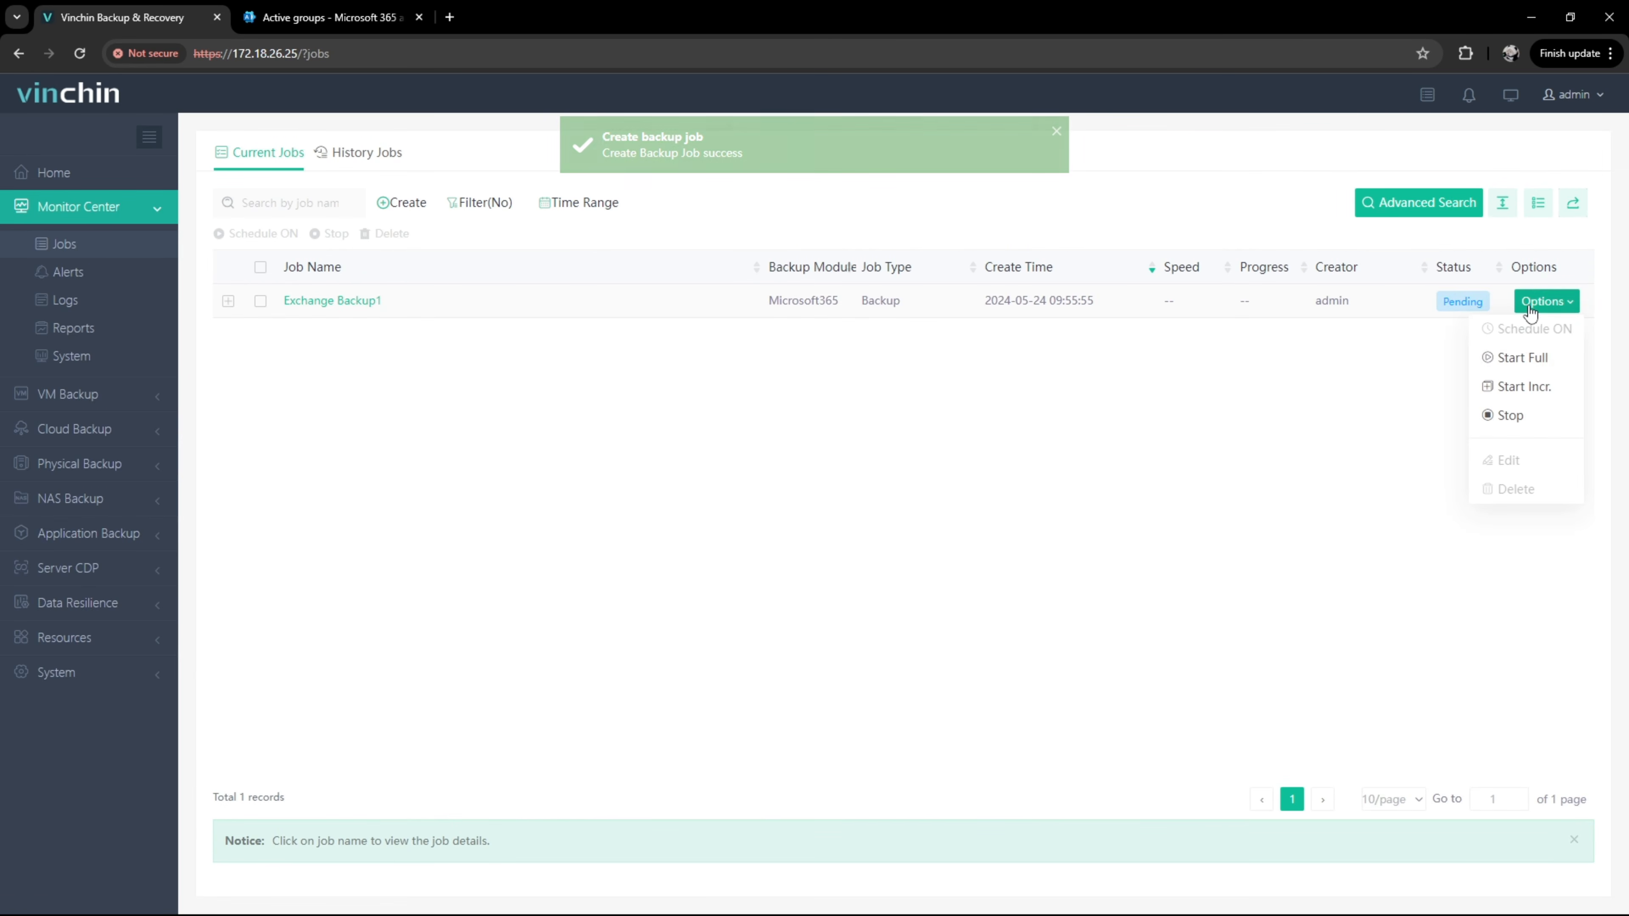
pyautogui.click(1528, 364)
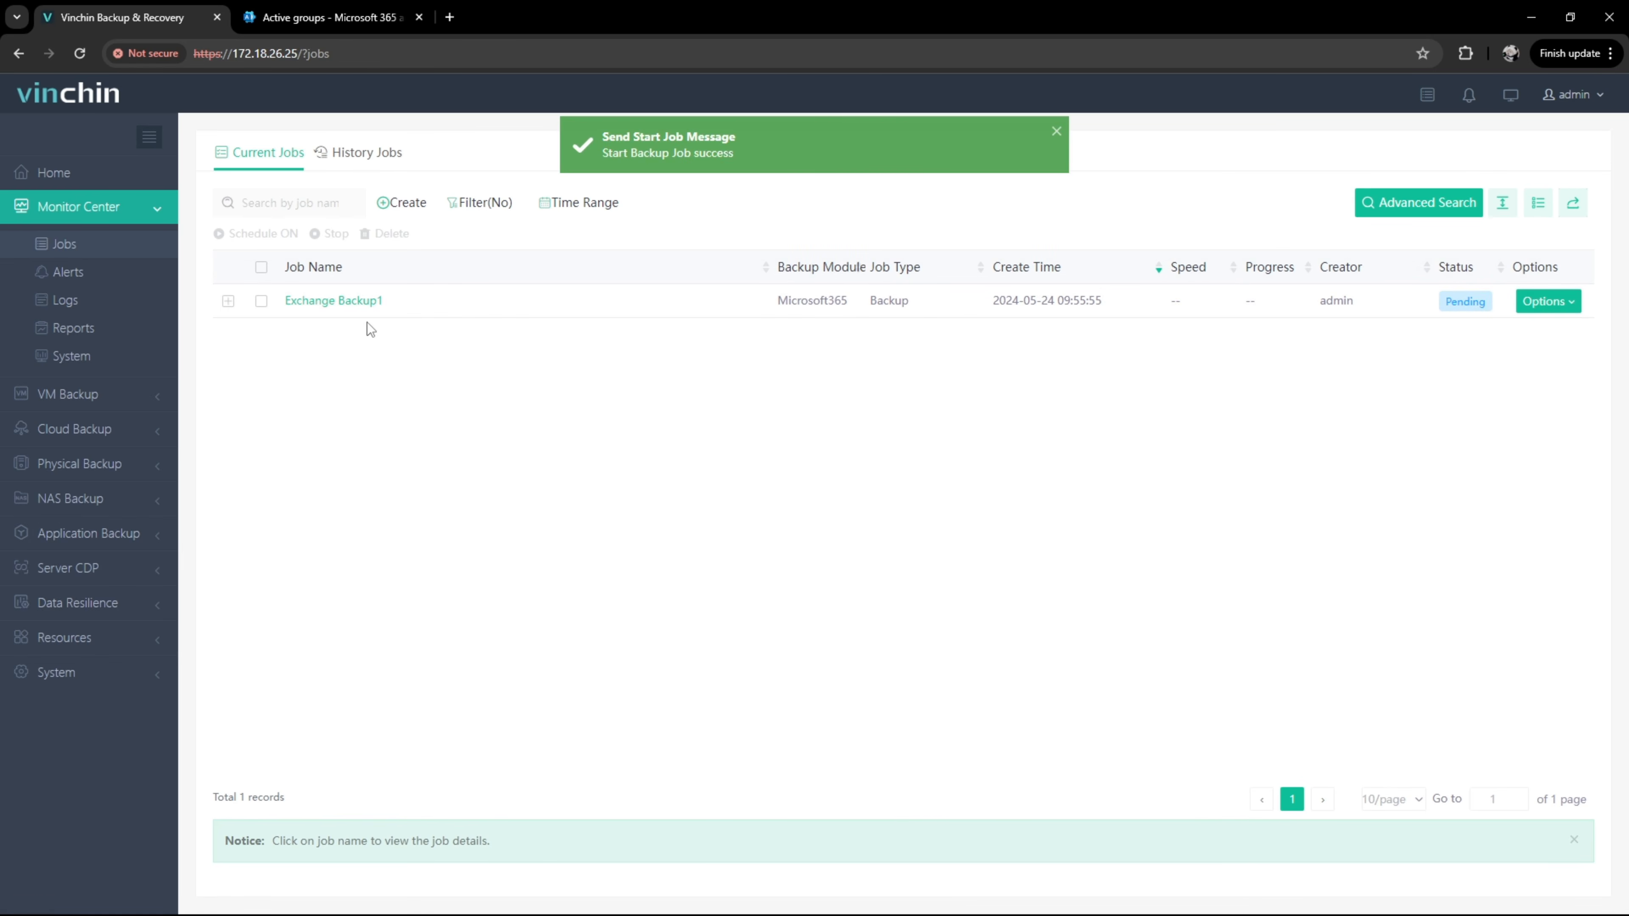
pyautogui.click(340, 302)
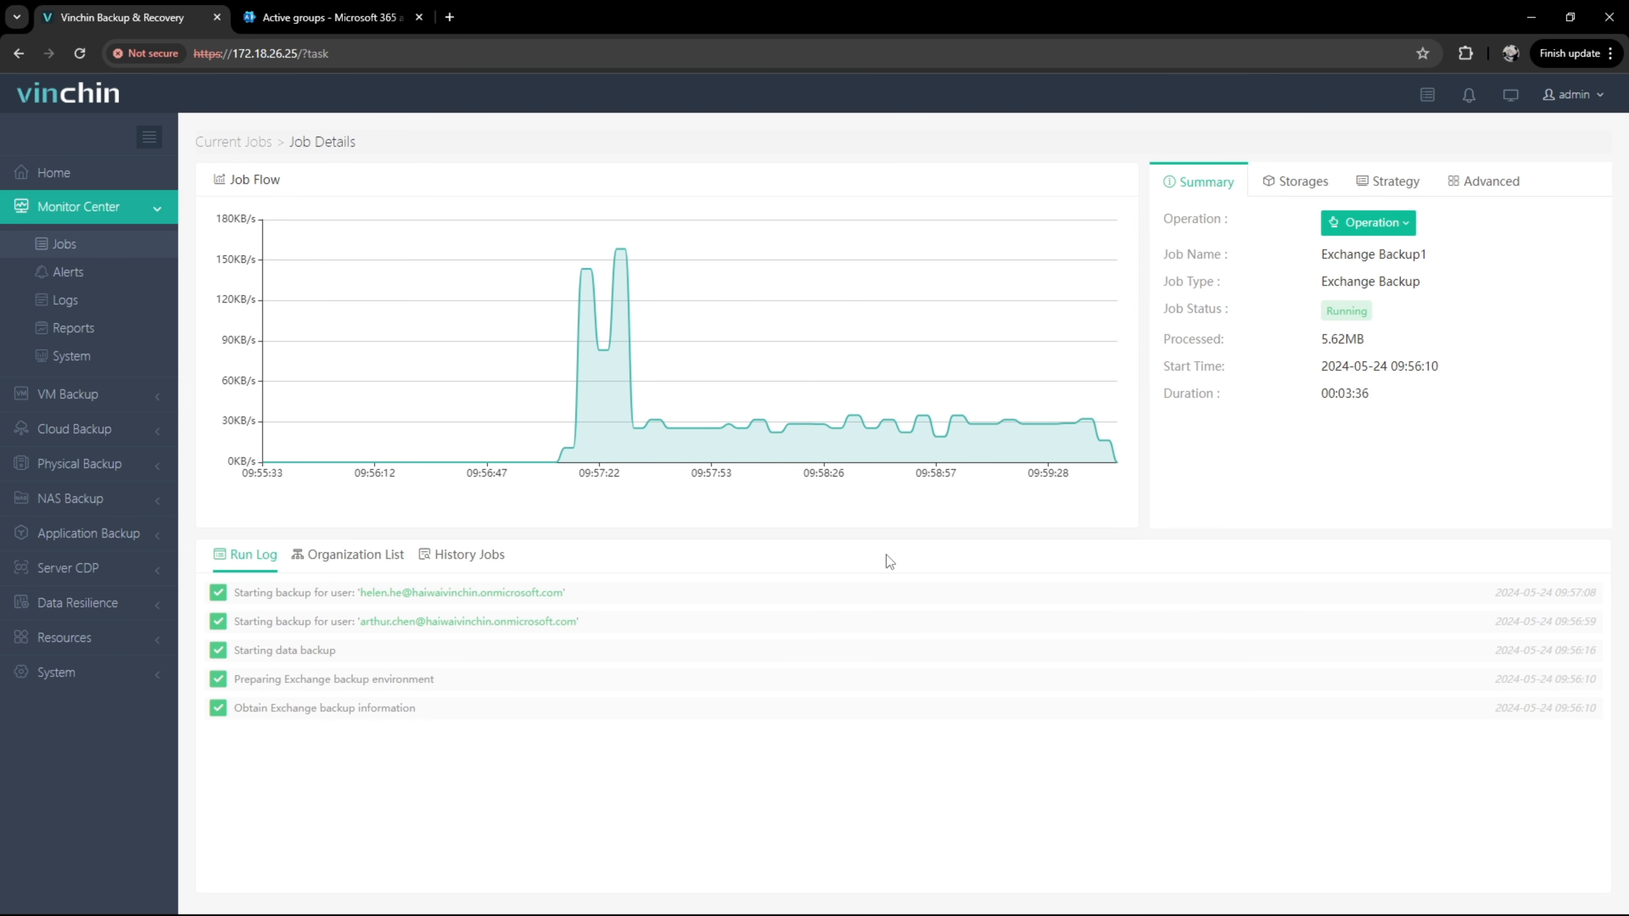
# Step: Show Exchange Backup1's history with the Full Backup run expanded: 5.62MB total, 3.84MB written, 270 items
pyautogui.click(370, 568)
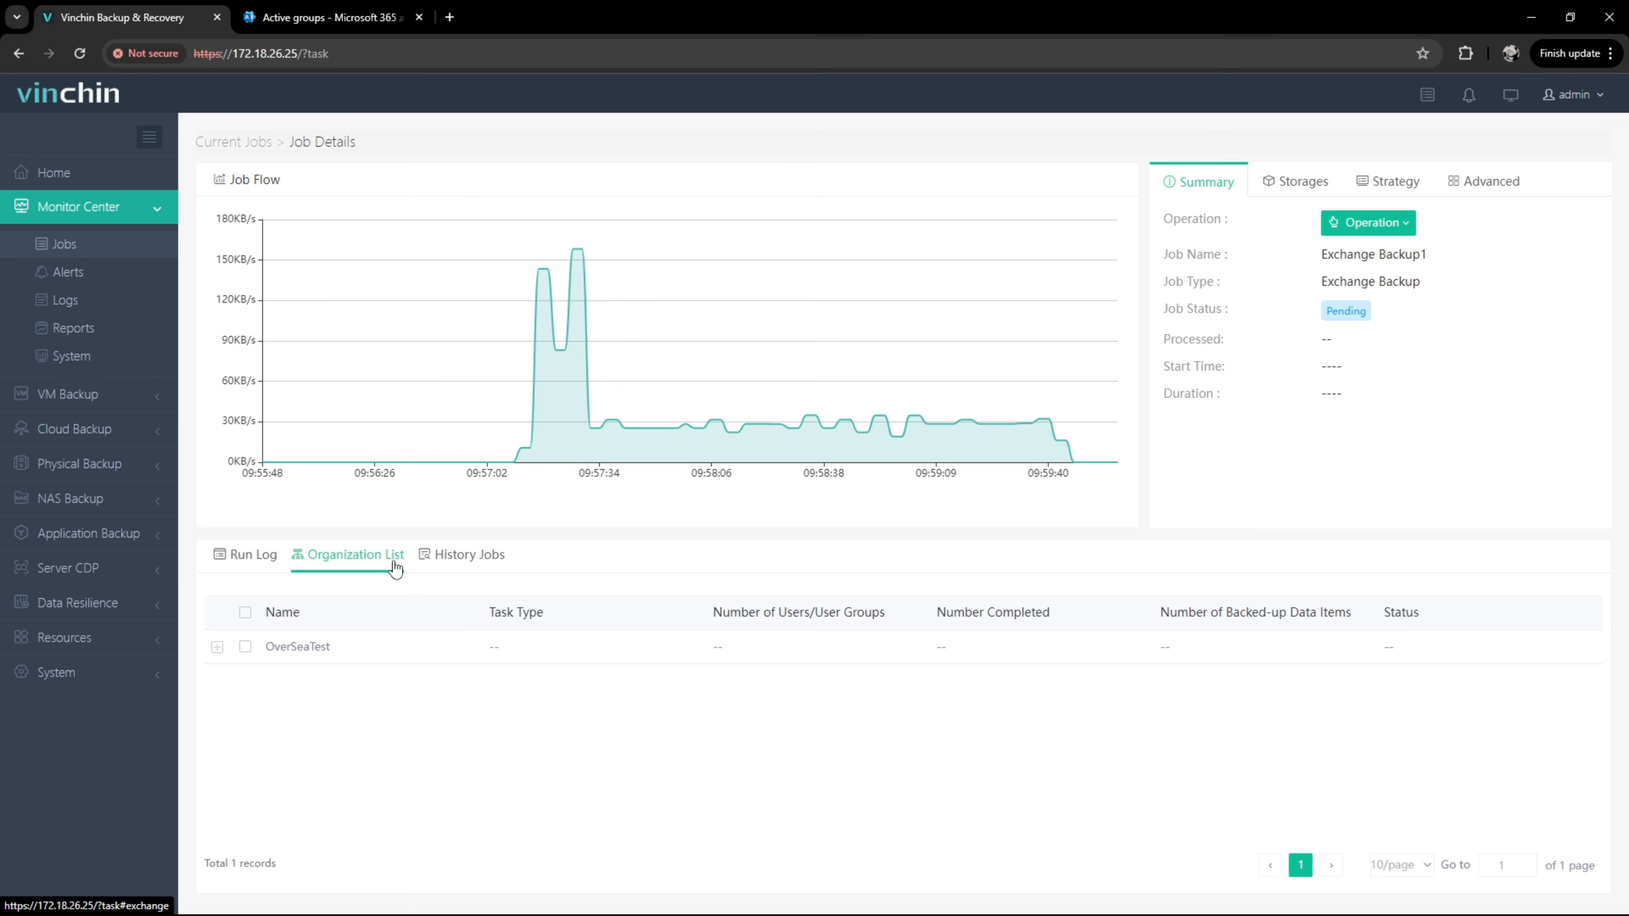
pyautogui.click(449, 564)
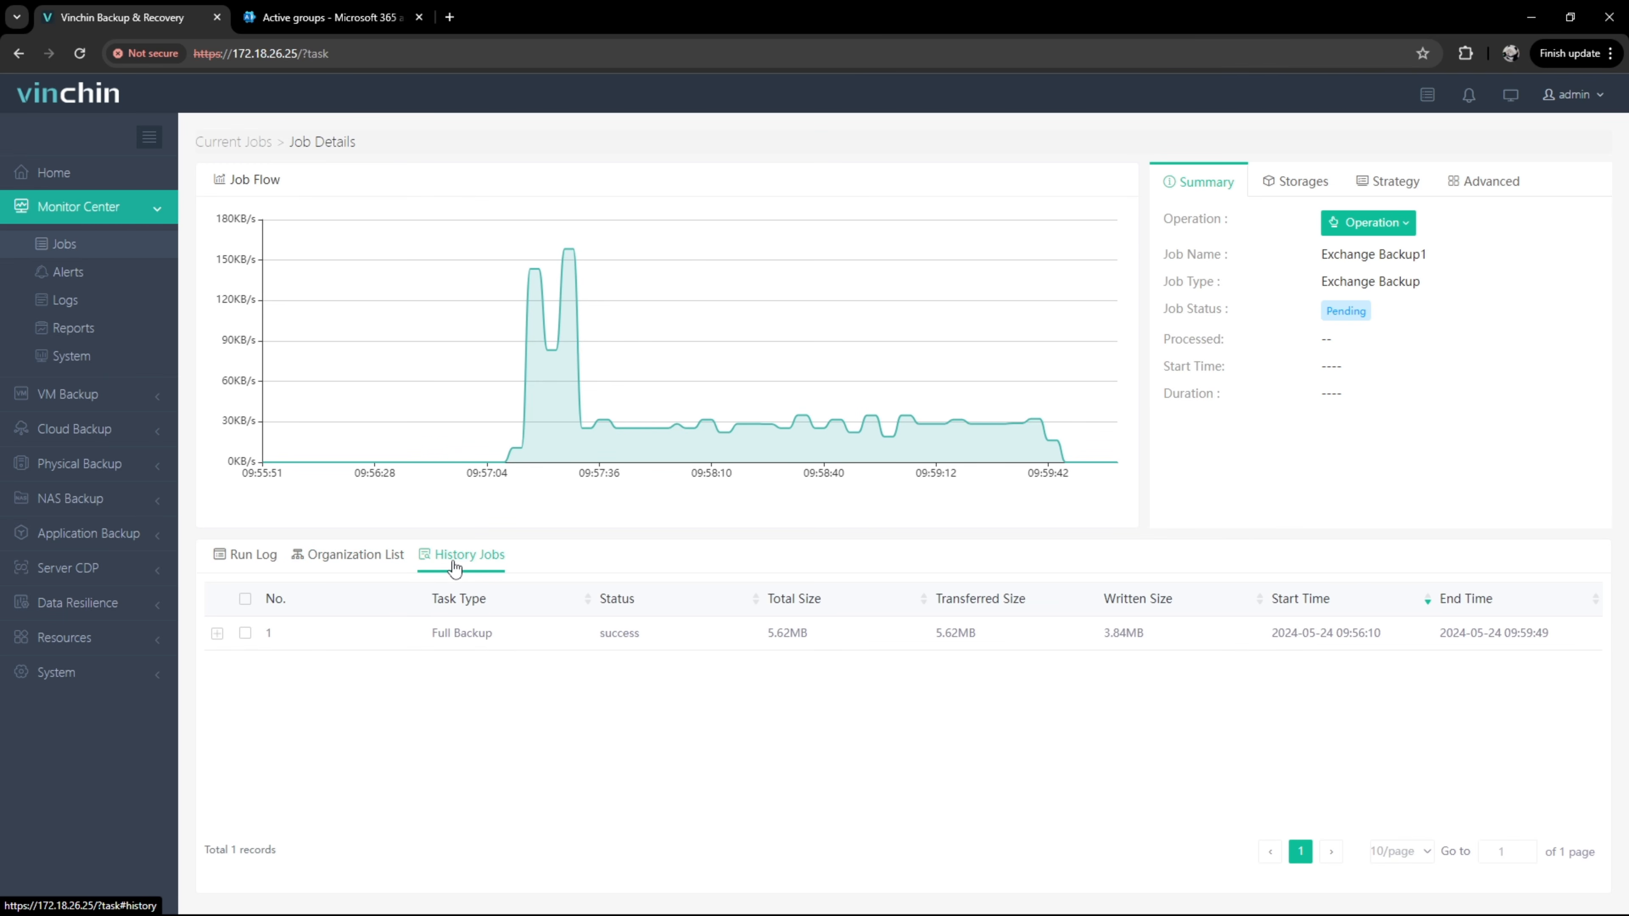
pyautogui.click(218, 634)
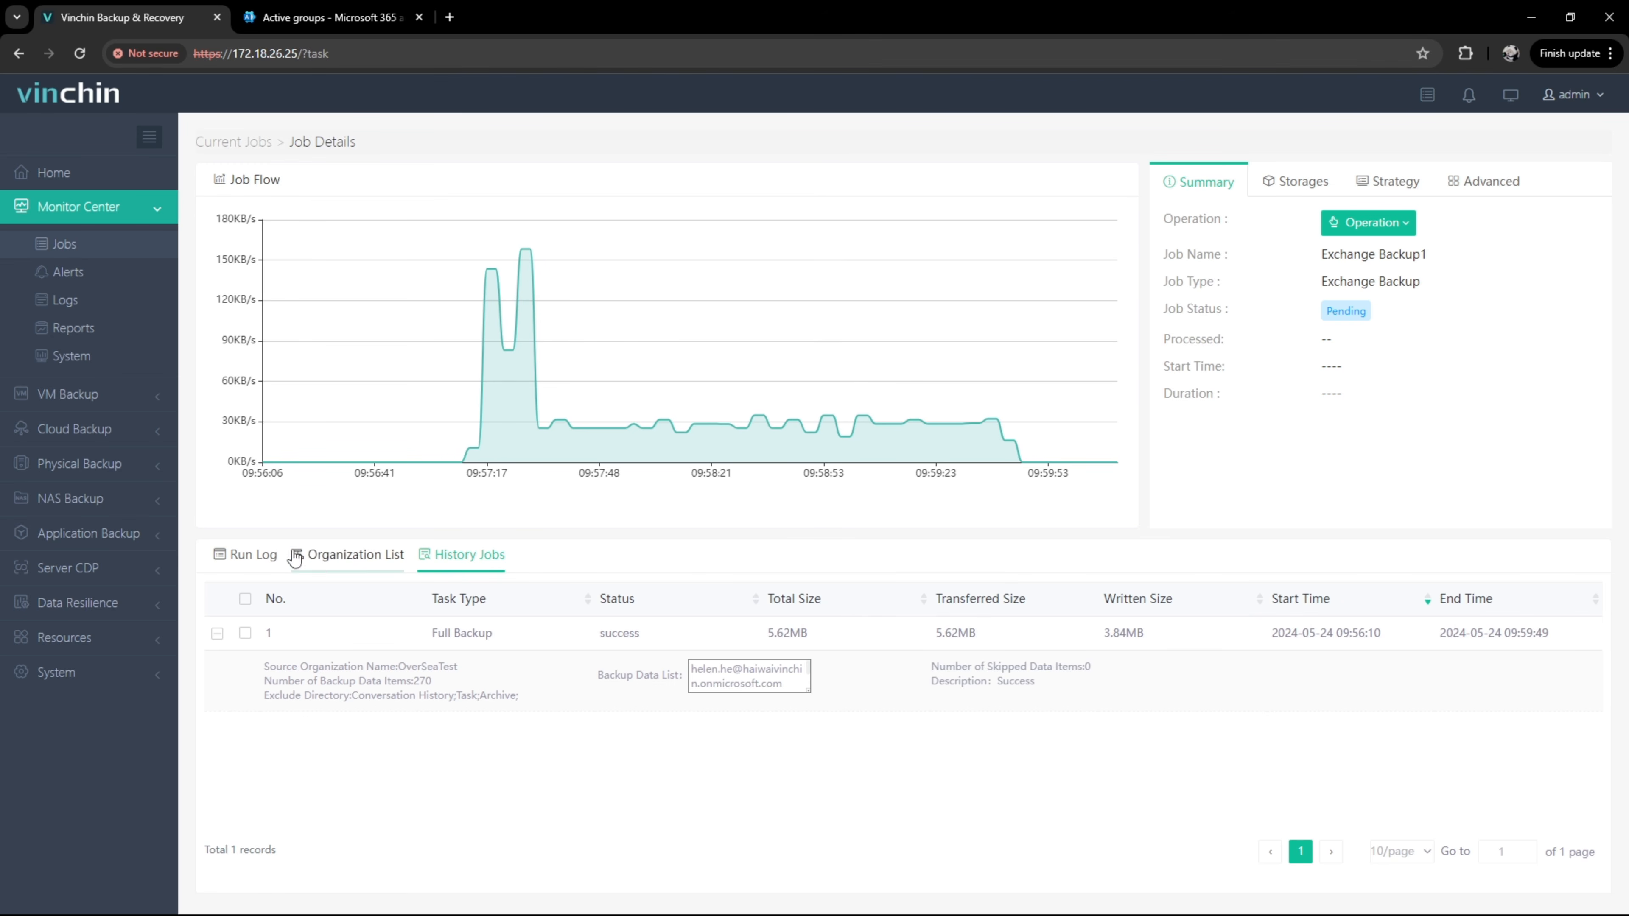
pyautogui.click(146, 541)
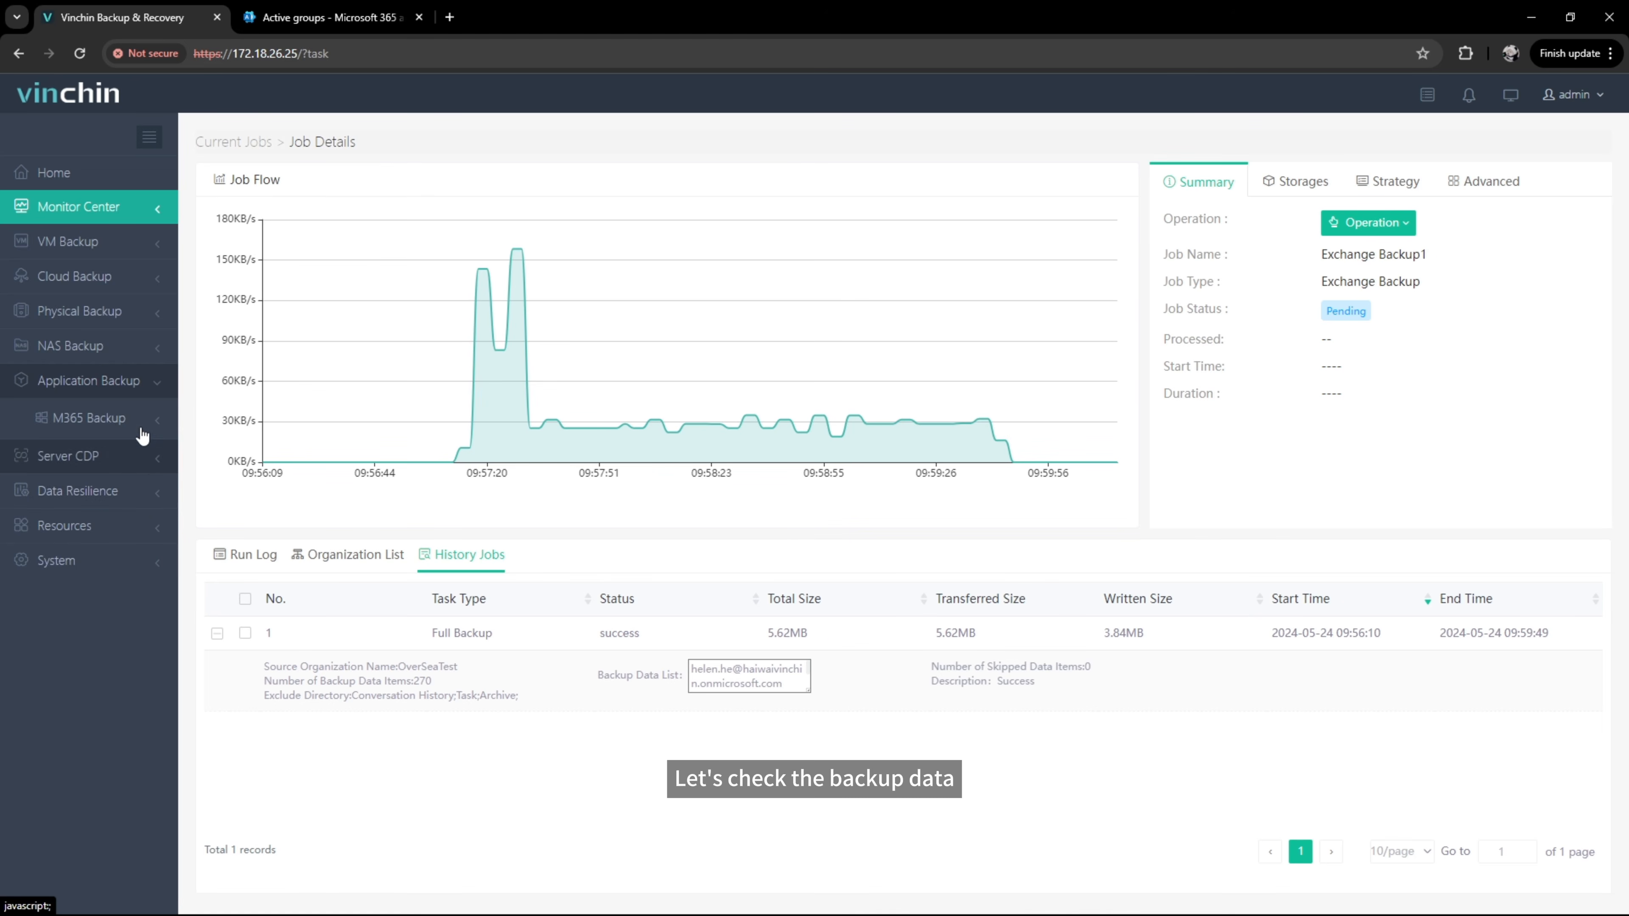
pyautogui.click(142, 427)
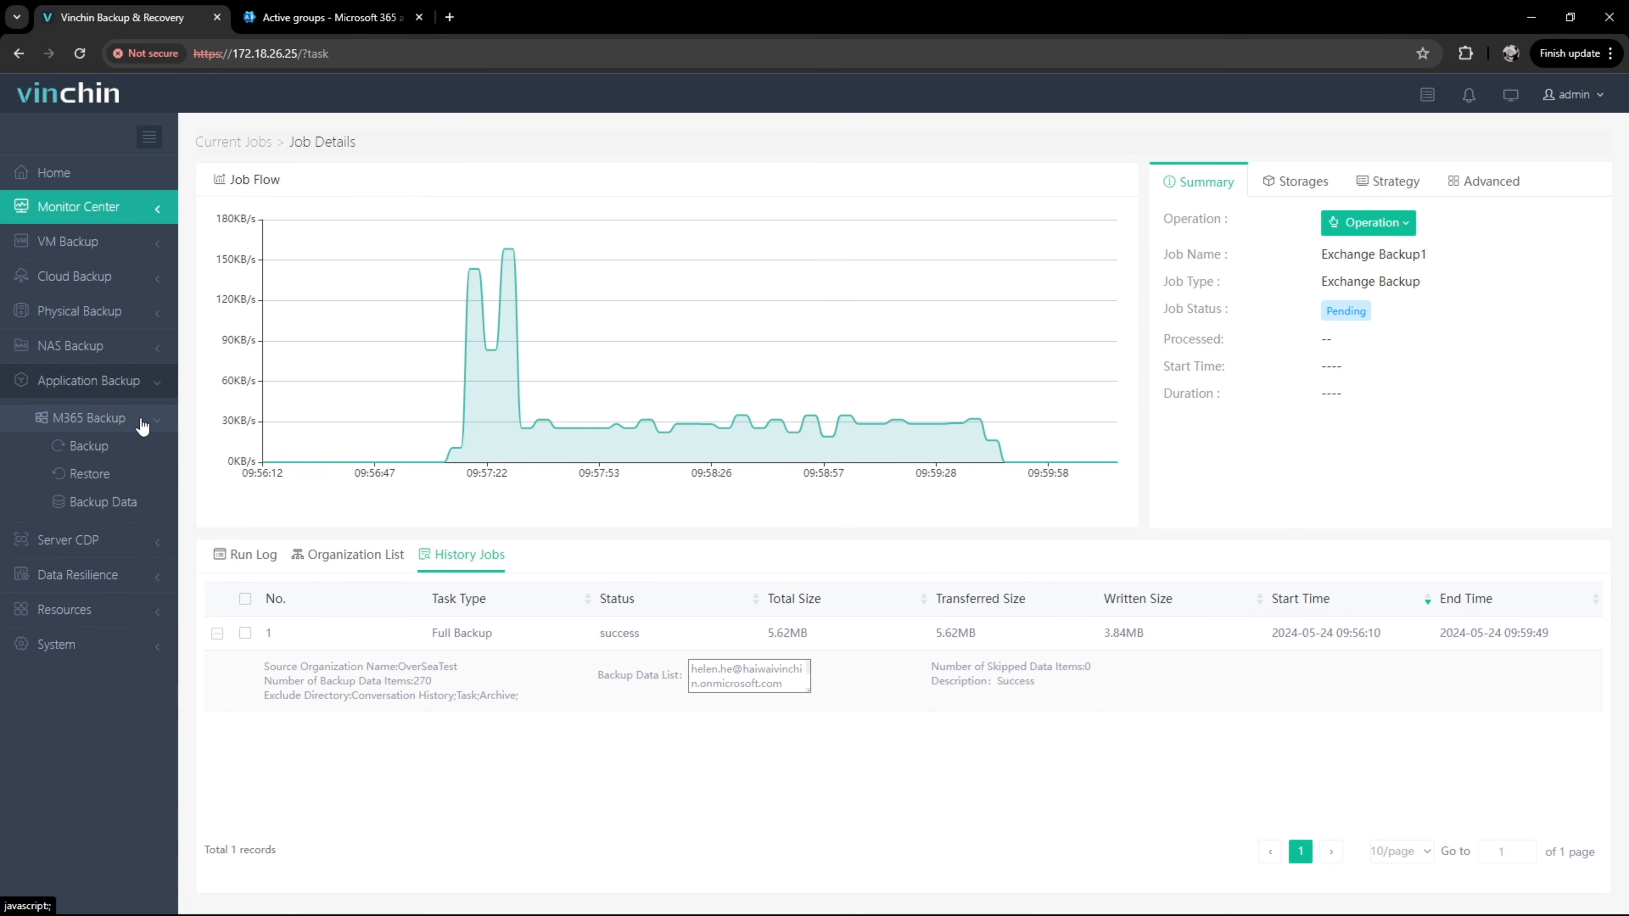
pyautogui.click(135, 505)
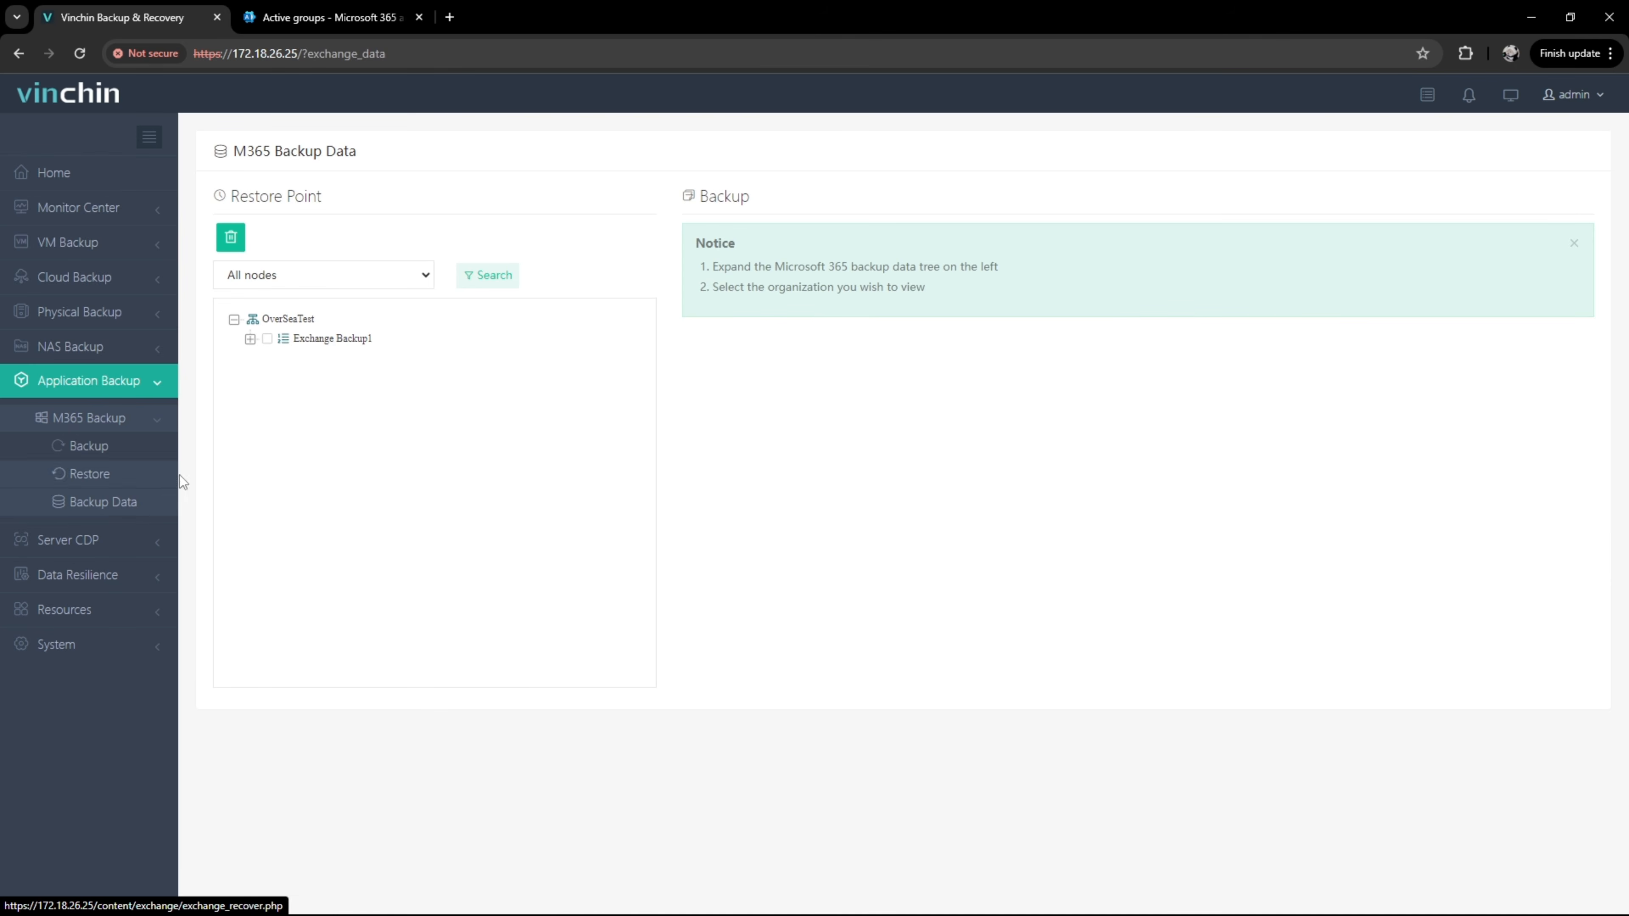
pyautogui.click(251, 340)
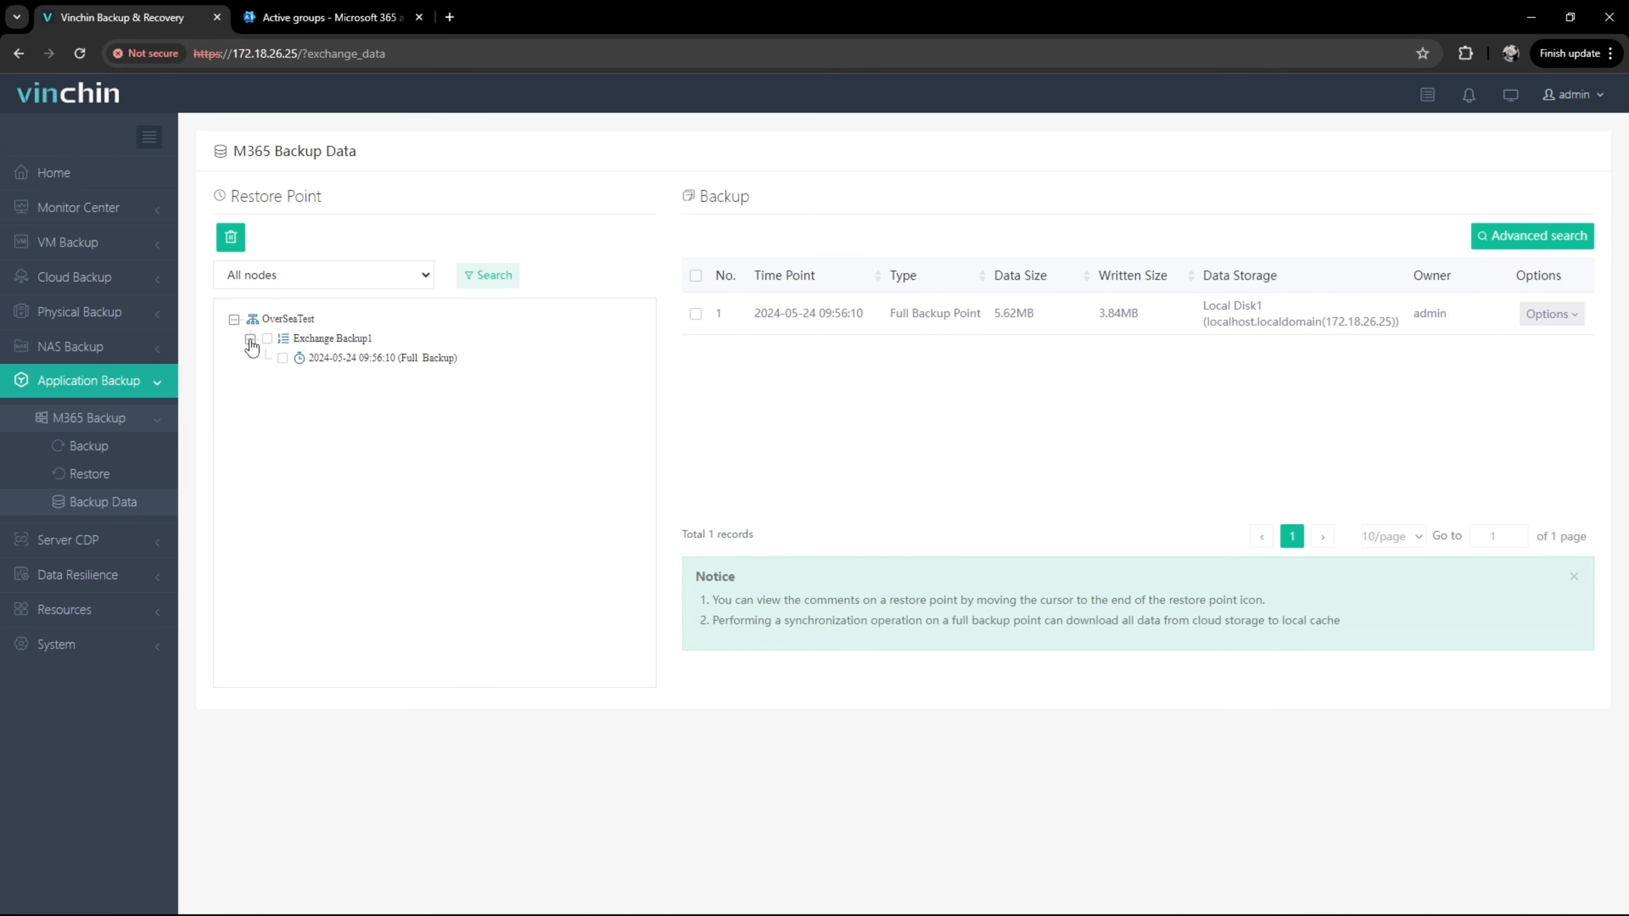